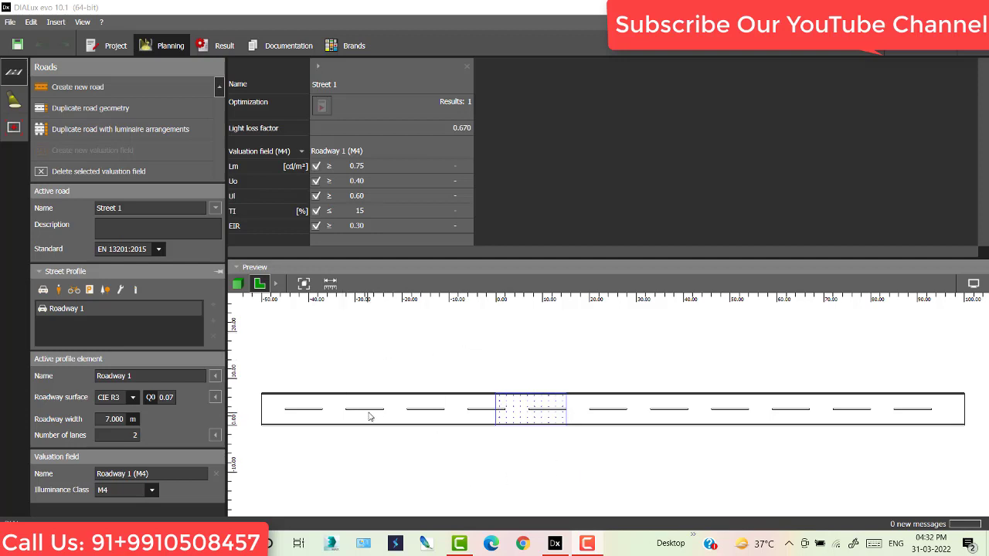
- Switch the street preview to 3D and orbit it to a flatter, wider angle
left_click(237, 284)
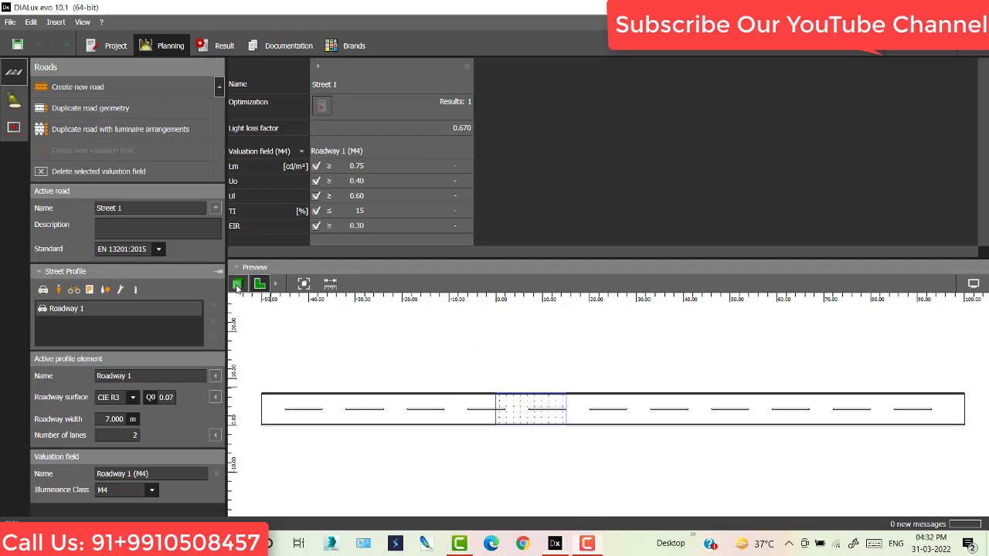
scroll(588, 415, "up", 5)
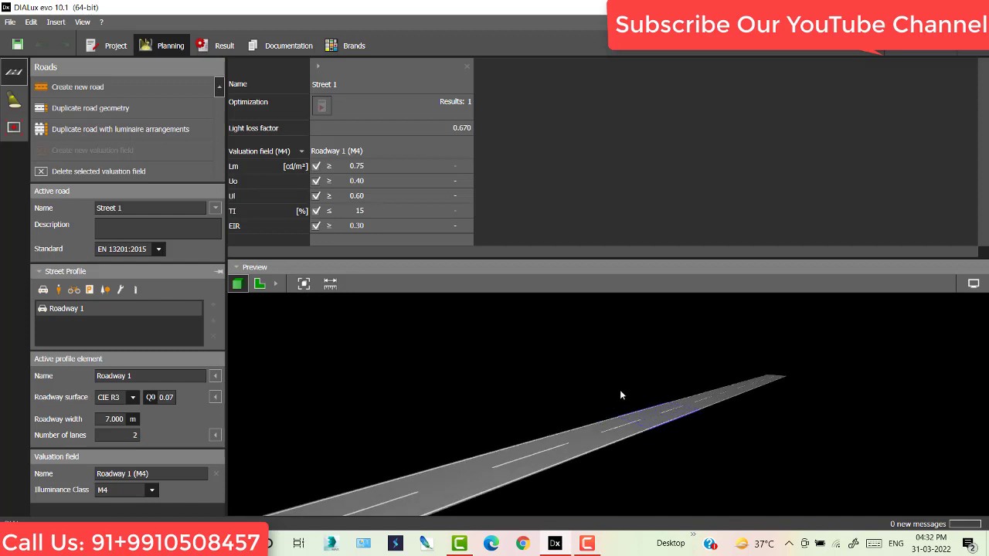
left_click_drag(620, 396, 593, 410)
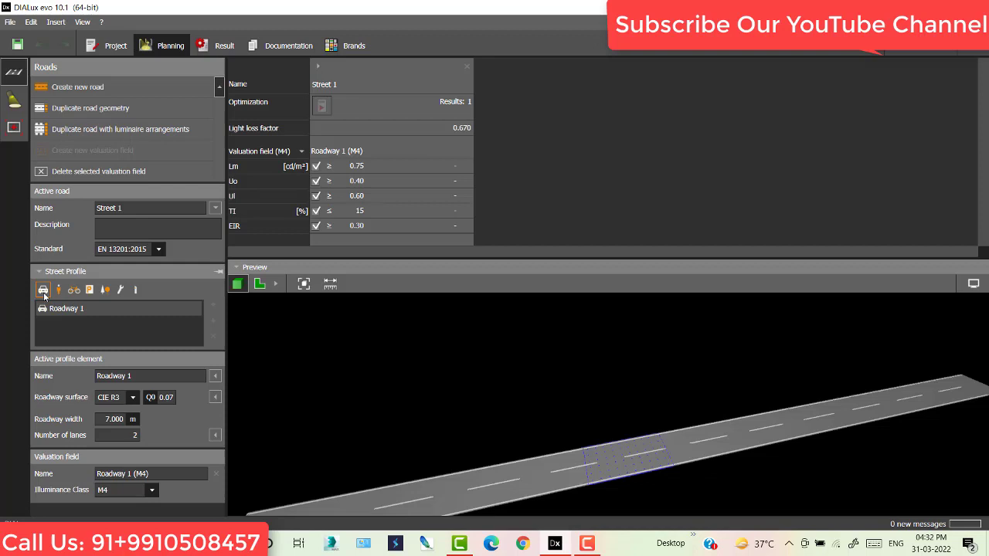
- Add Roadway 2 beside Roadway 1 in the street profile and select it
left_click(42, 291)
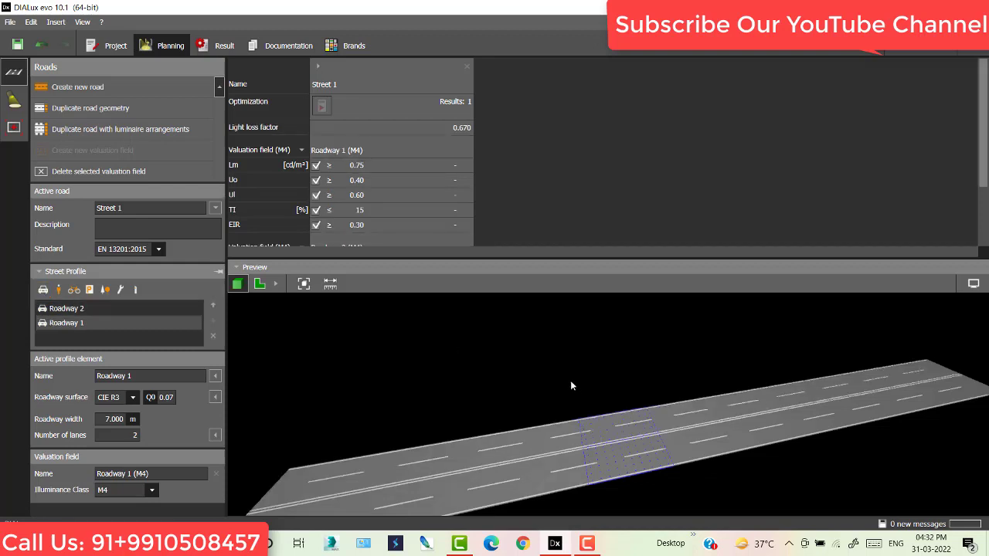
left_click_drag(570, 386, 543, 395)
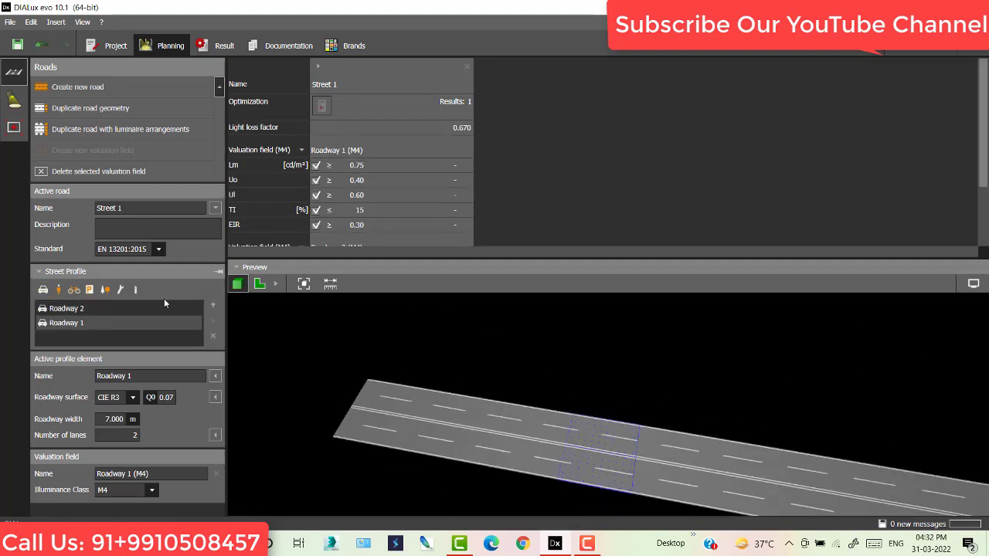
left_click(81, 311)
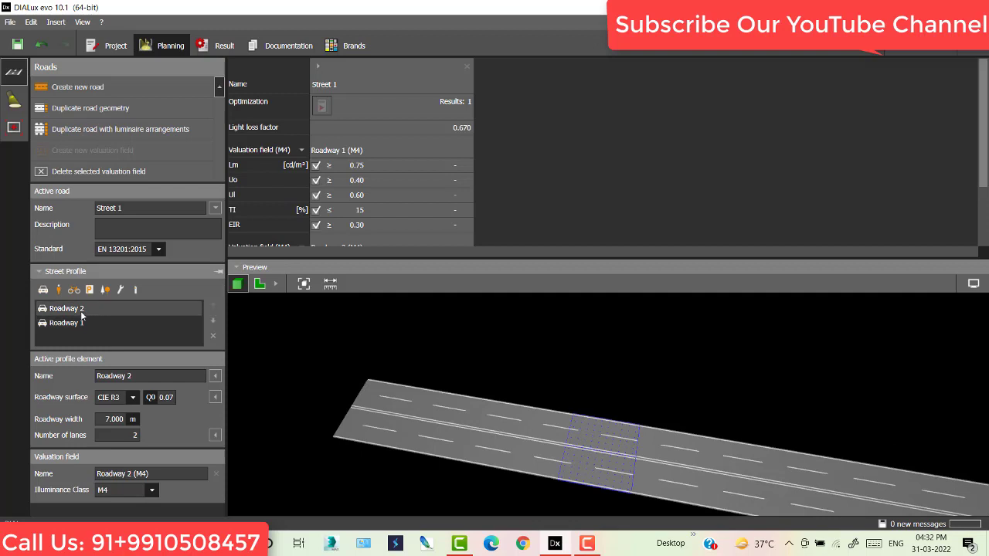
- Remove Roadway 2 and add two sidewalks to Street 1's profile
left_click(213, 338)
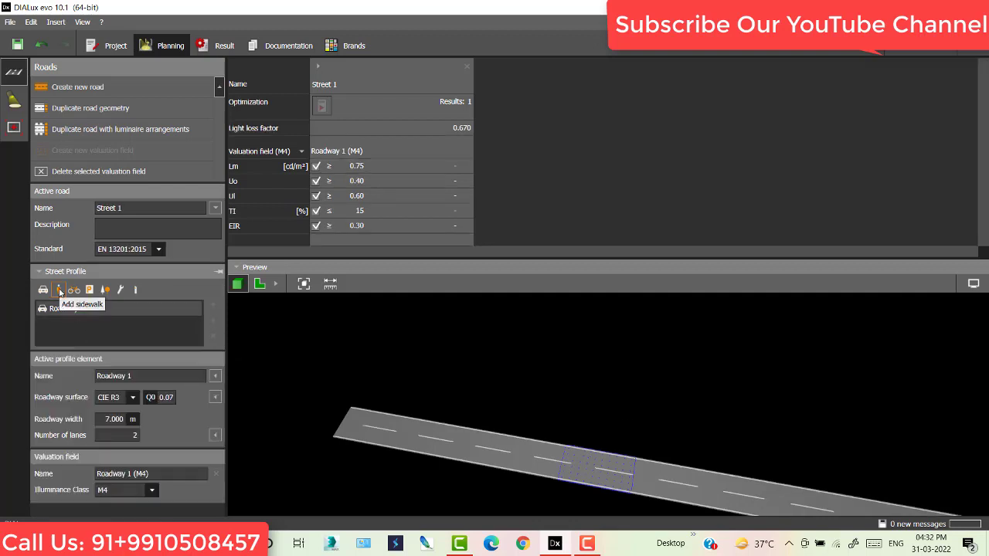
left_click(59, 291)
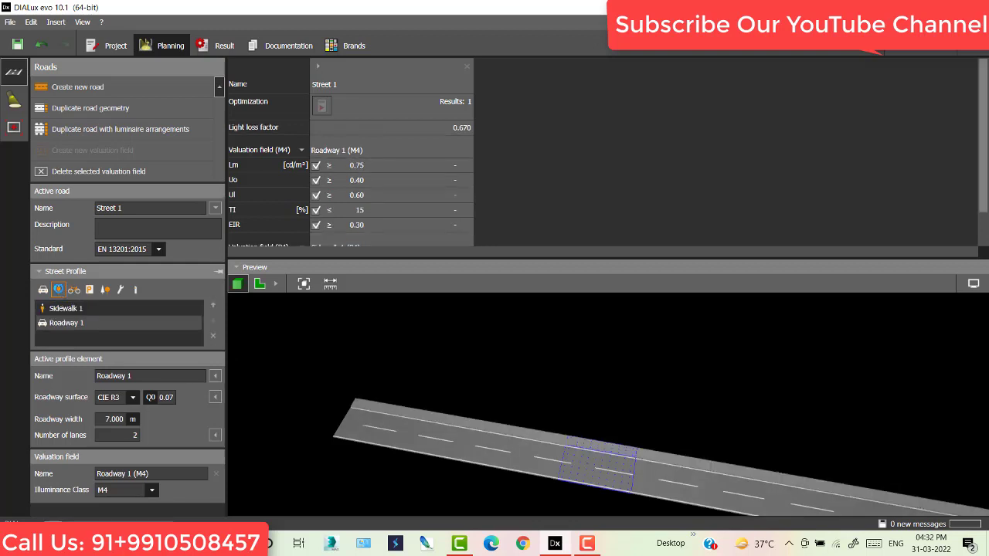
left_click(59, 291)
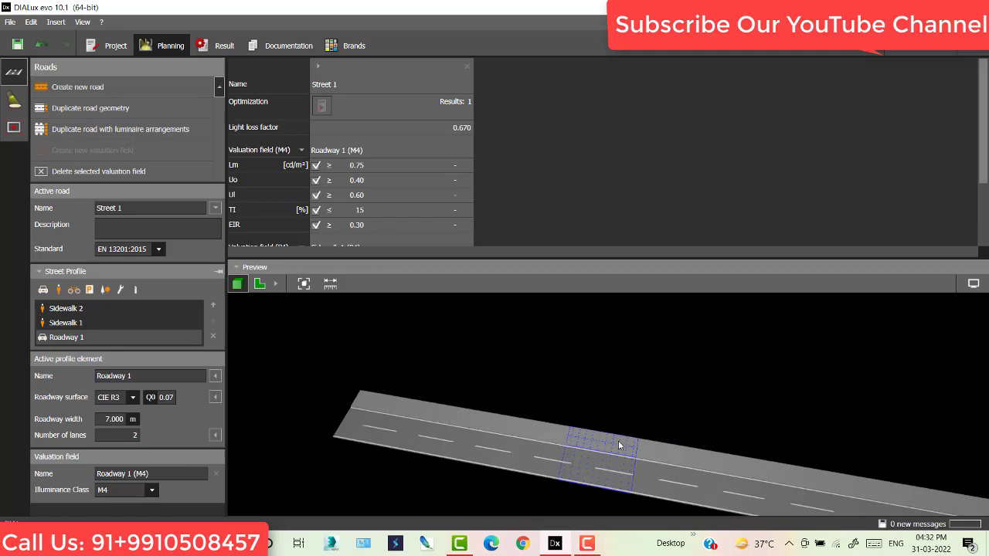
scroll(618, 441, "up", 1)
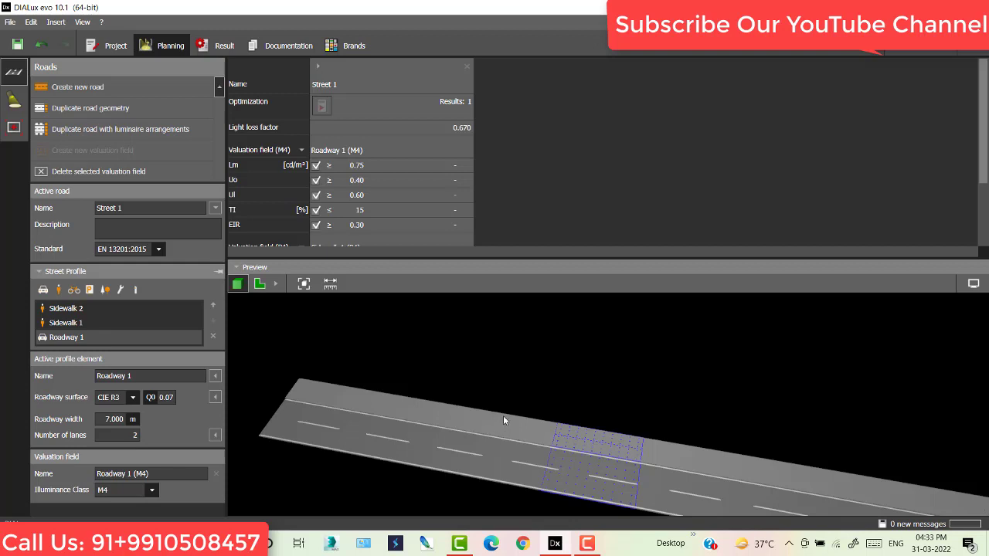
- Move Roadway 1 between Sidewalk 2 and Sidewalk 1, viewing the road side-on
left_click(66, 323)
left_click(66, 343)
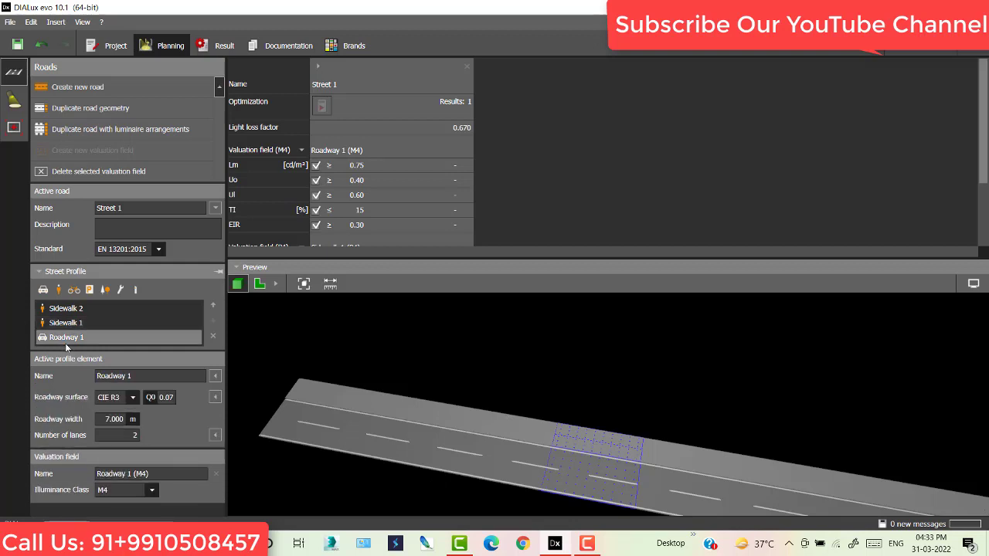
left_click_drag(65, 343, 69, 329)
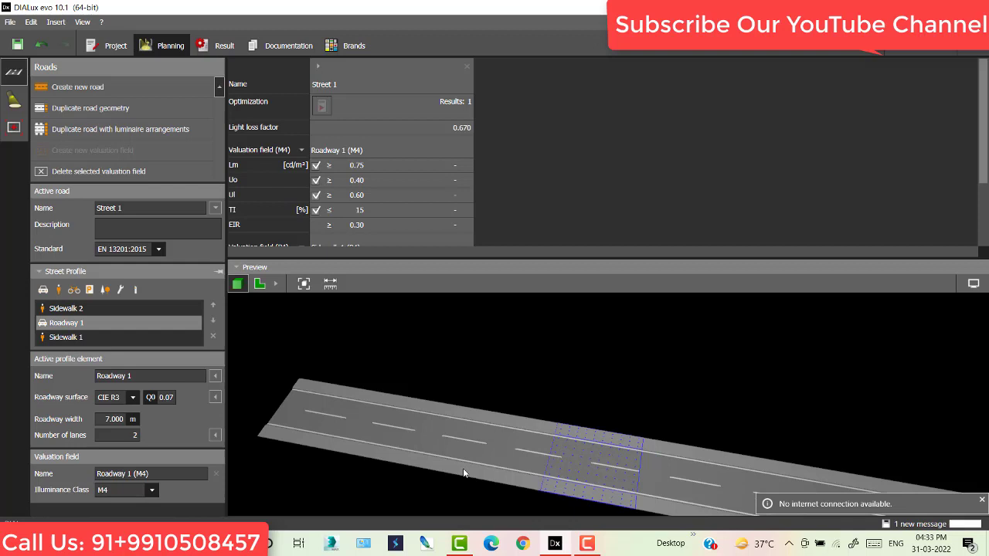
left_click_drag(670, 376, 634, 352)
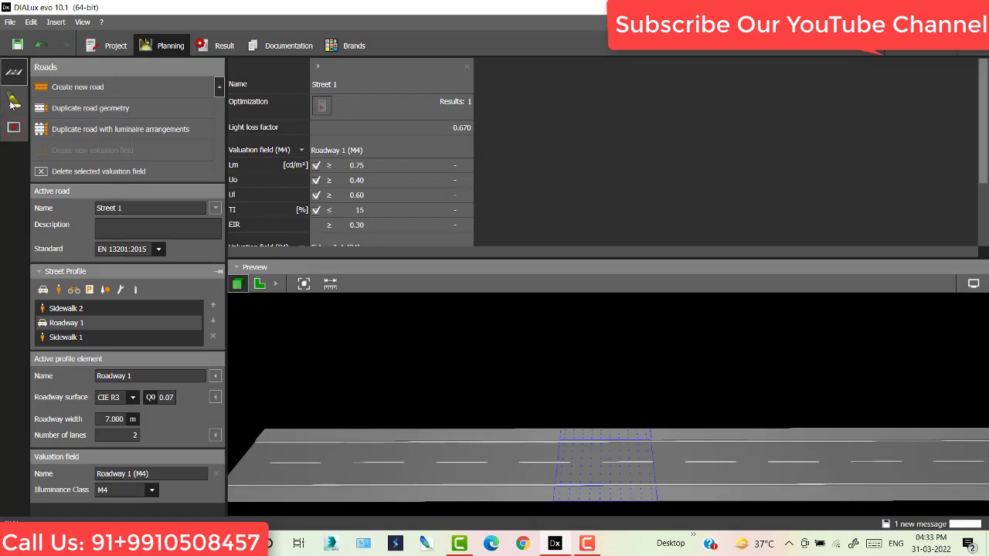
- Pick the Thorn RX 12L105-740 NR BPS CL1 GY from the catalogue and add it as a road arrangement
left_click(13, 101)
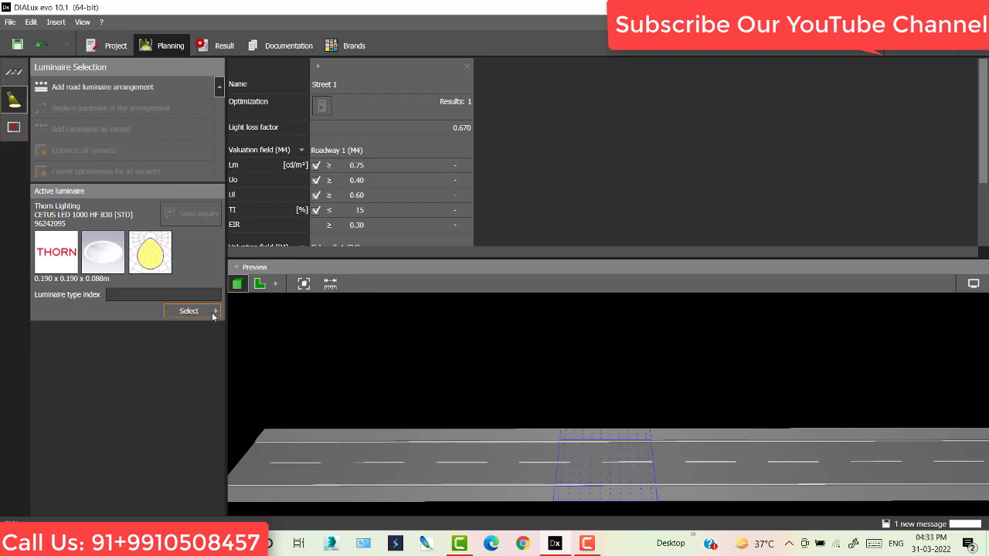
left_click(214, 312)
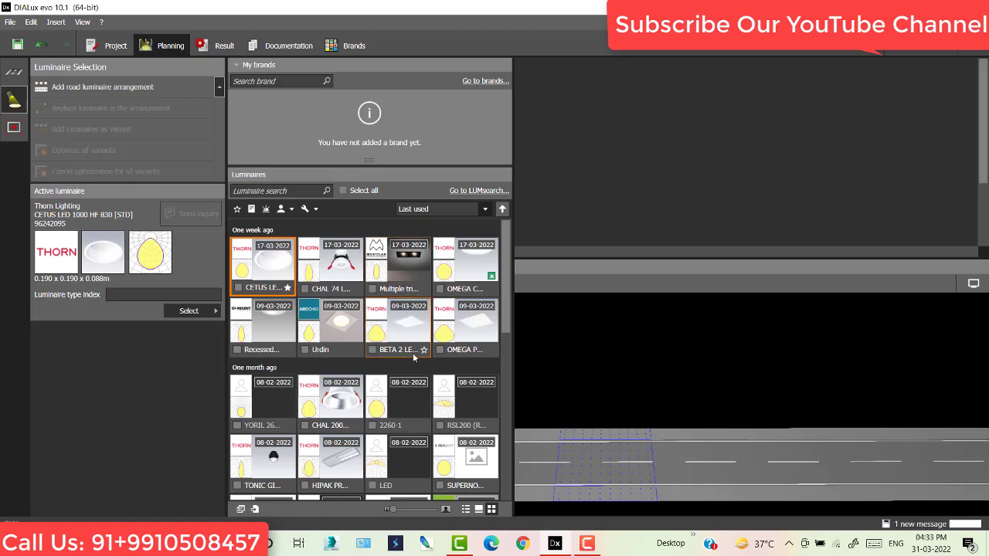
scroll(413, 353, "down", 2)
scroll(415, 351, "down", 5)
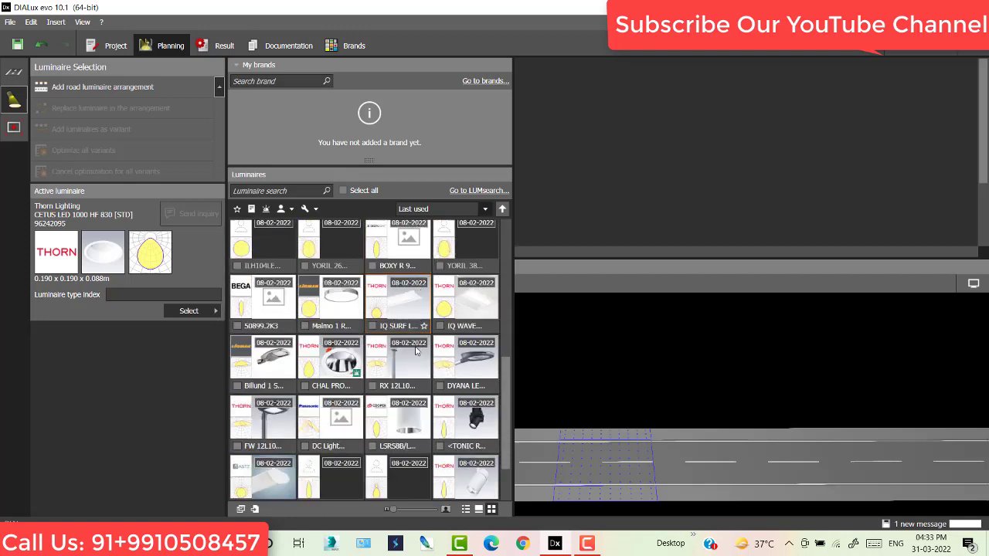
scroll(415, 350, "down", 1)
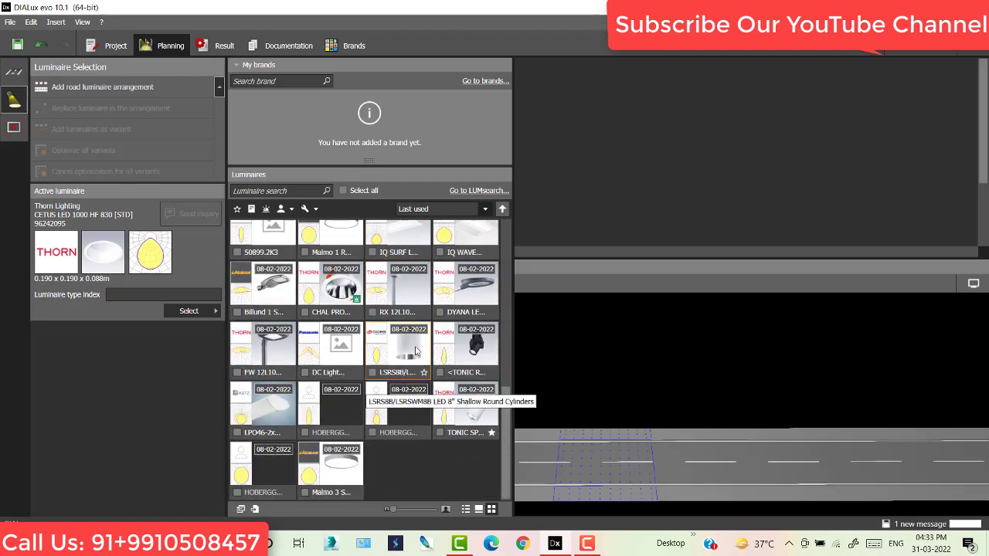
scroll(420, 442, "up", 1)
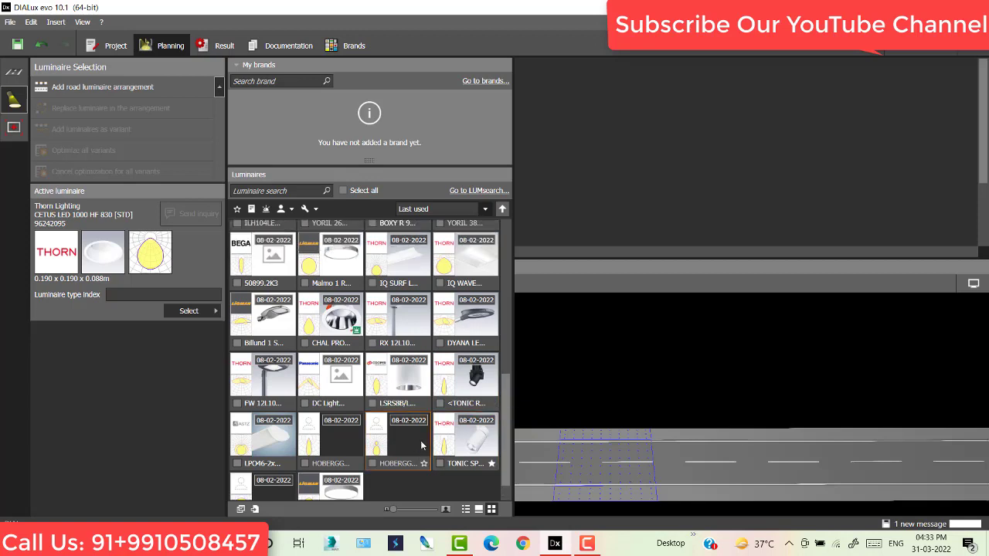
scroll(421, 445, "up", 1)
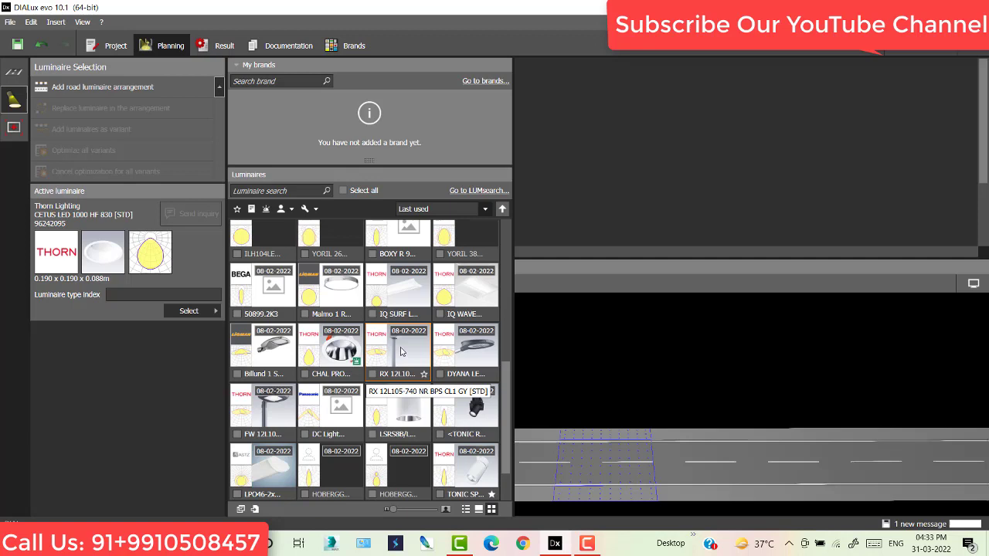
left_click(401, 352)
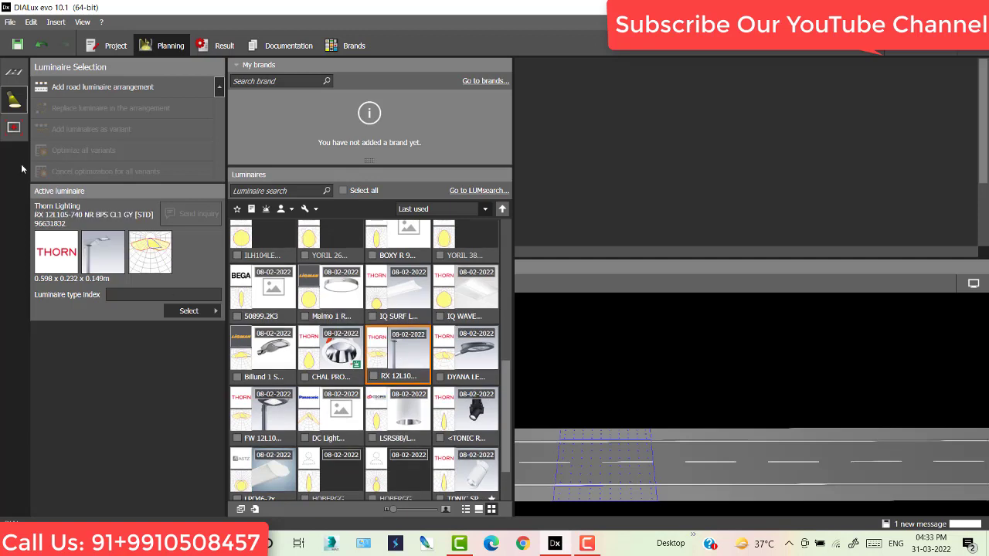
left_click(61, 91)
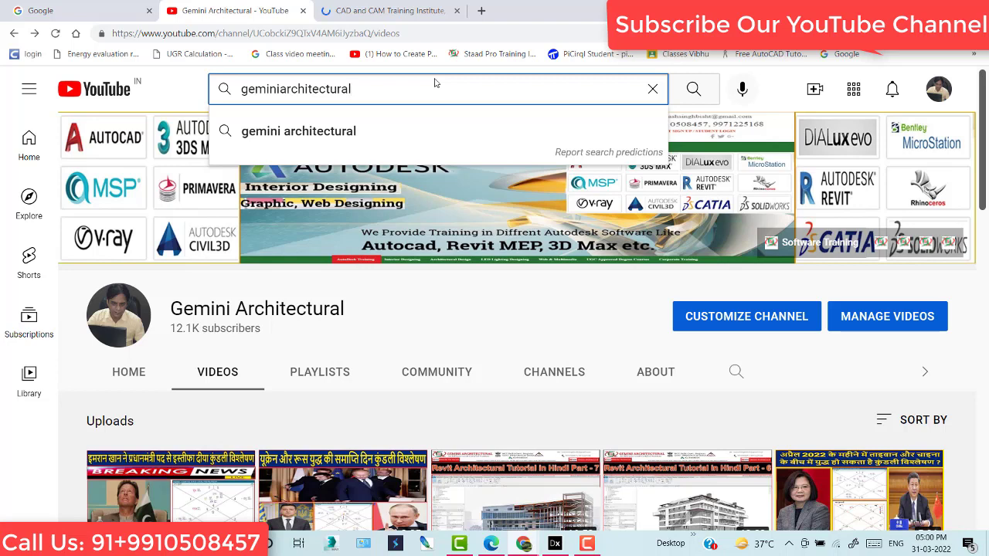
- Open the channel's Playlists page and scroll to Dialux Evo Tutorials and the AutoCAD playlists
left_click(452, 338)
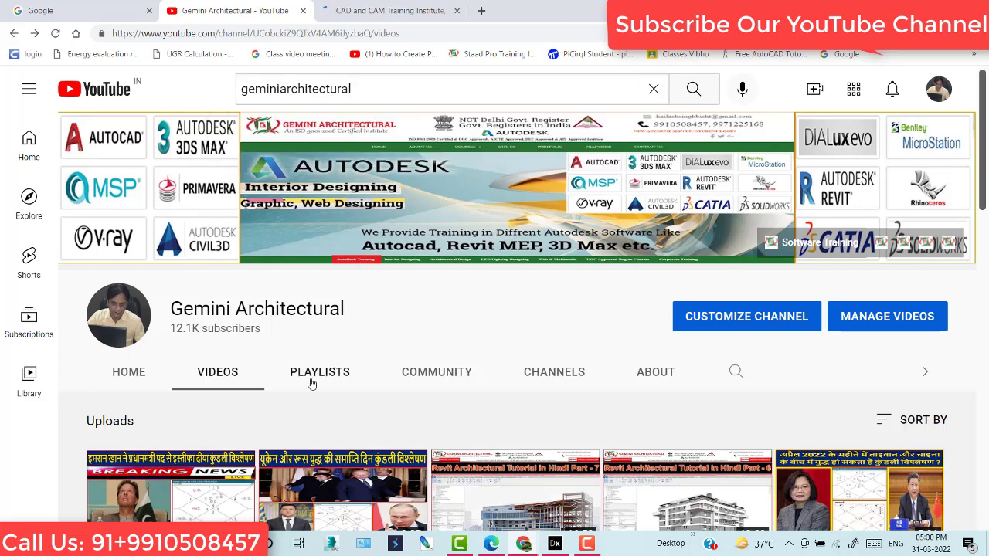
left_click(317, 373)
scroll(315, 292, "down", 4)
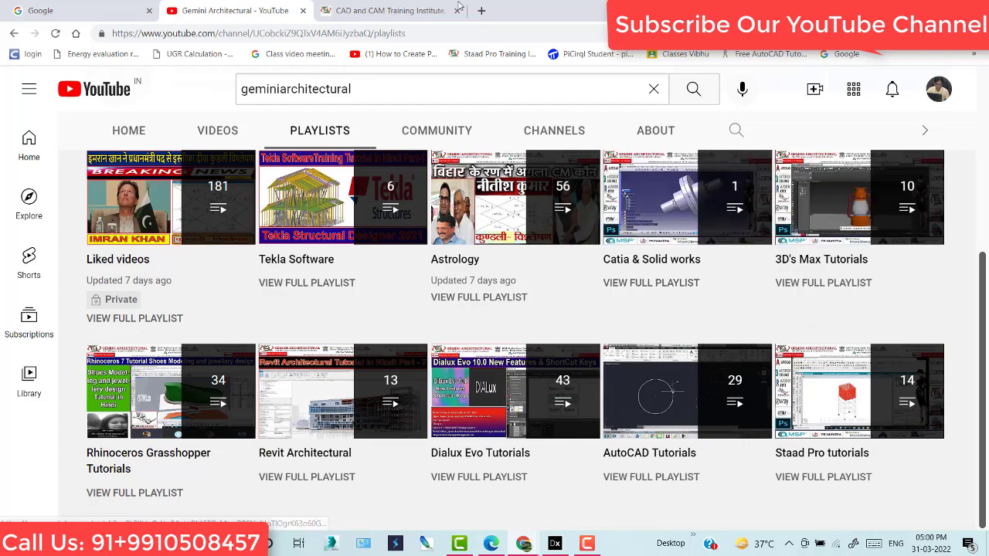
- Open COURSES > Architectural Courses > Dialux on geminiarchitectural.com and scroll to the Dialux Evo 8.0 topics
left_click(402, 11)
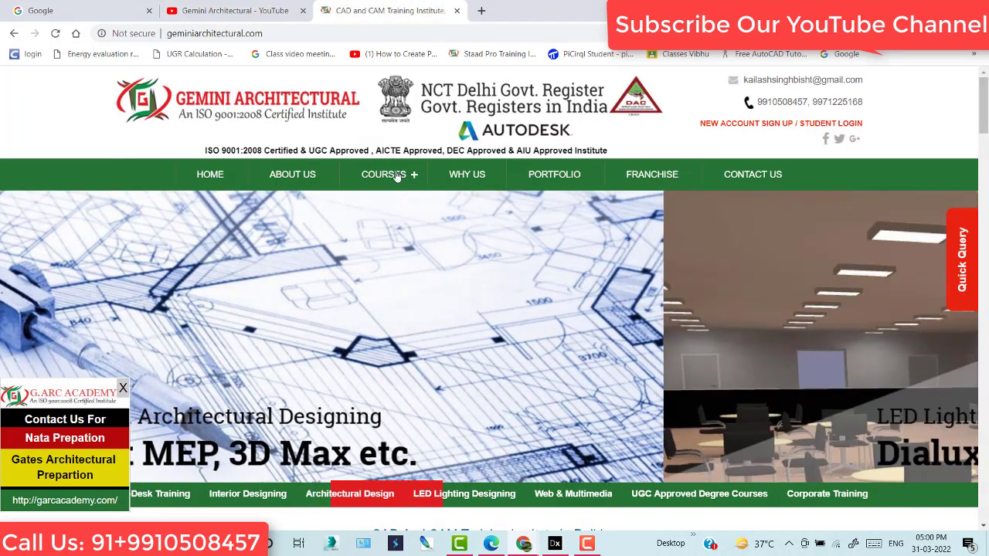
left_click(394, 174)
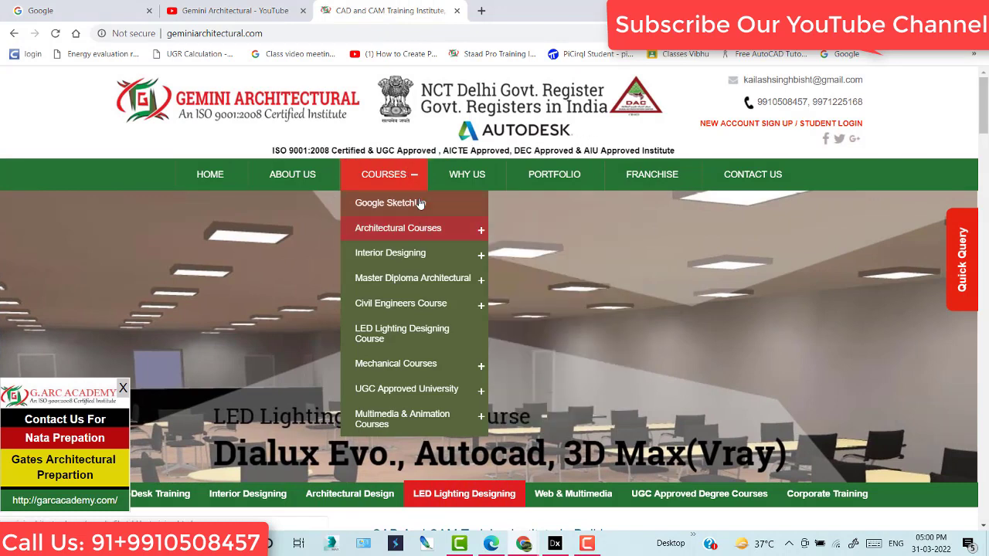
mouse_move(429, 229)
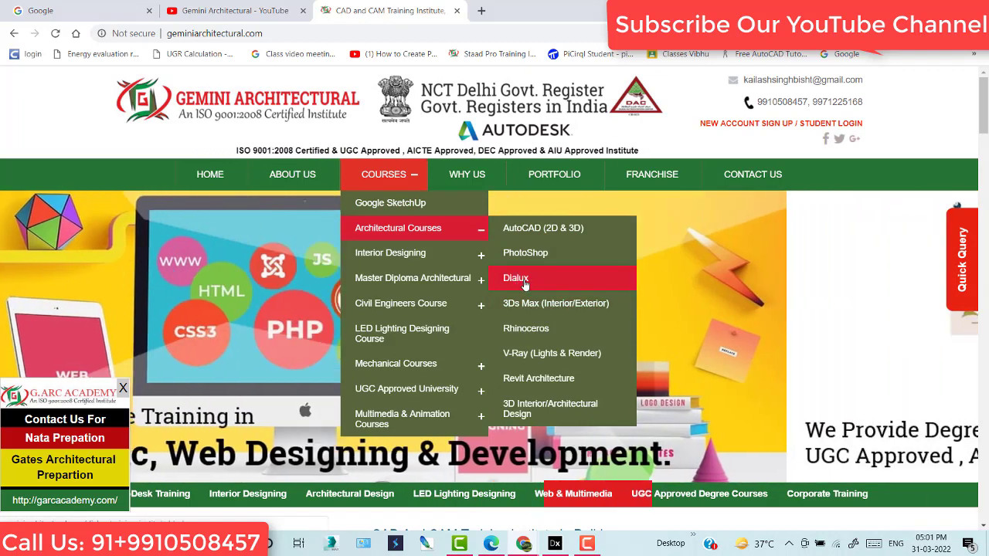
left_click(523, 284)
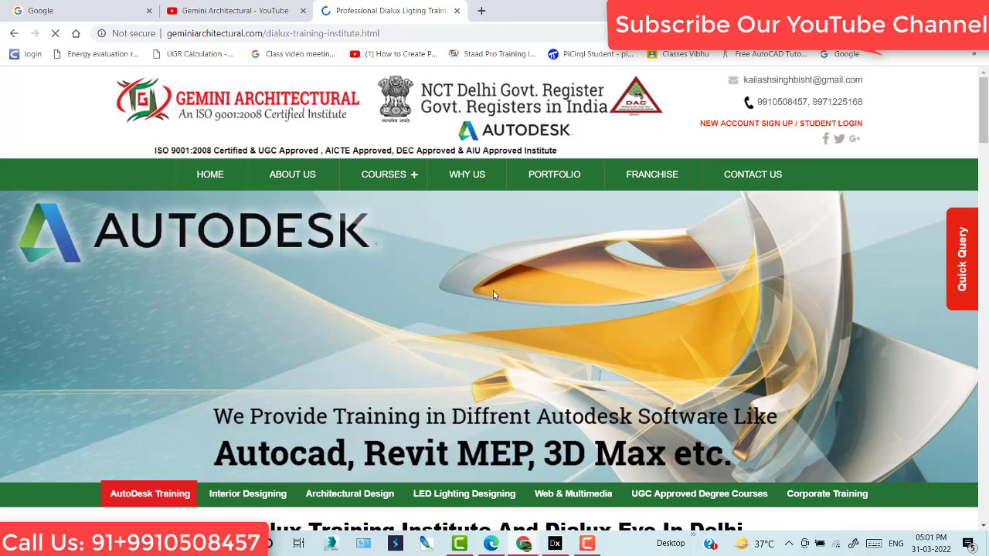
scroll(493, 290, "down", 15)
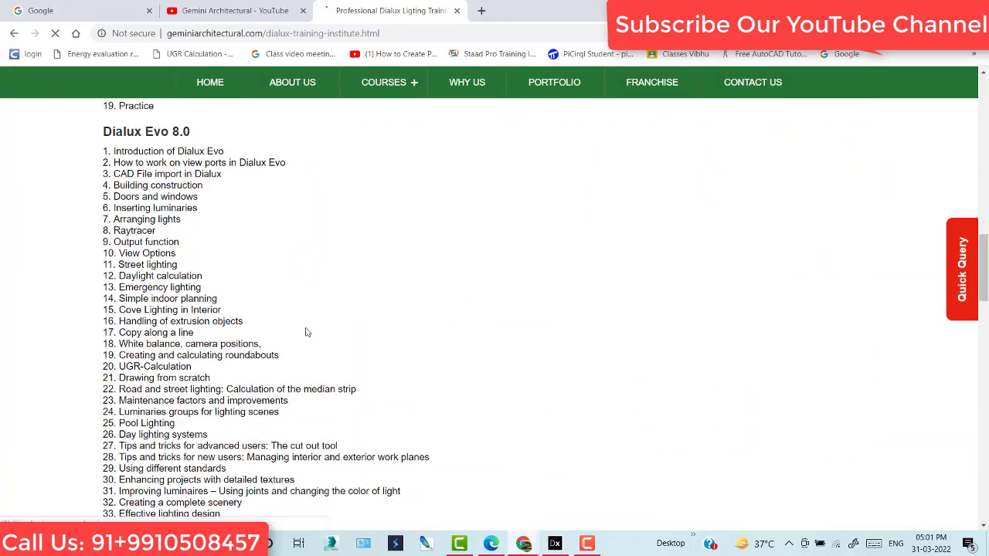
scroll(380, 414, "down", 2)
scroll(582, 323, "up", 2)
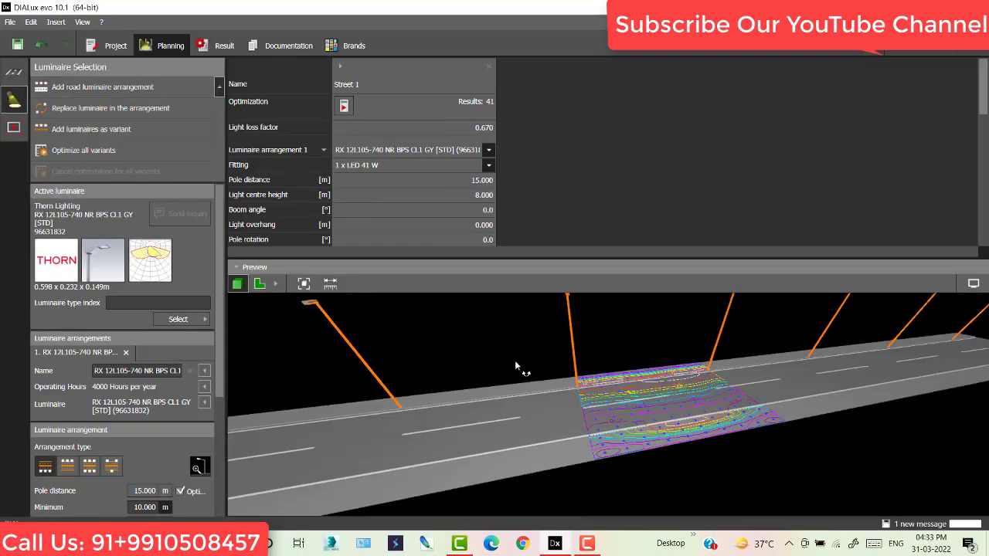
- Try one-sided and two-sided layouts, settling on a two-sided offset pole arrangement
left_click_drag(522, 360, 566, 402)
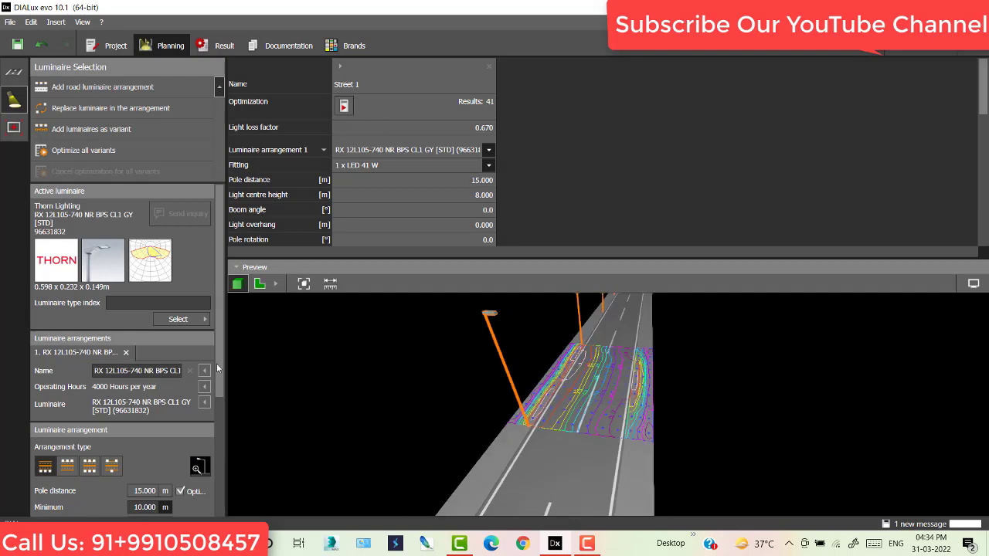
left_click_drag(218, 363, 223, 426)
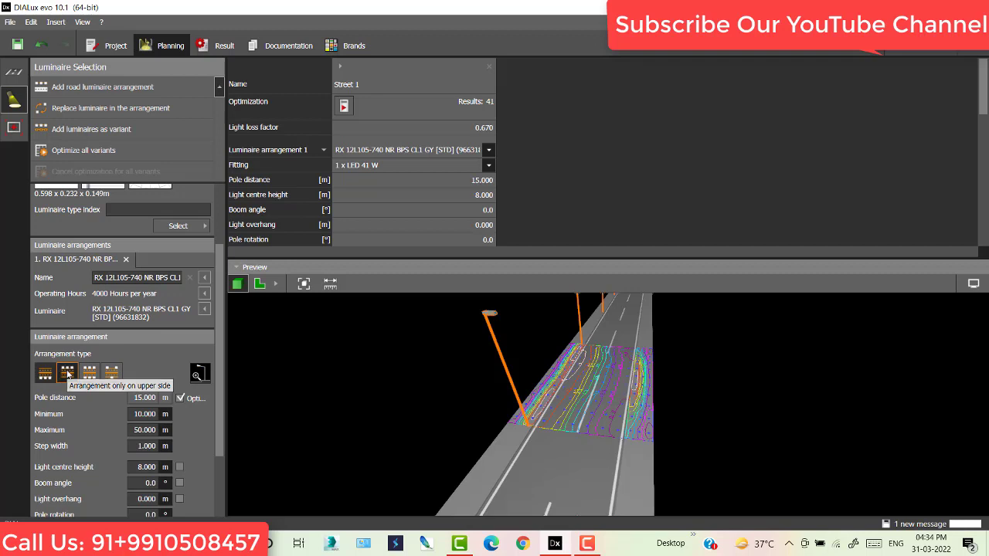
left_click(68, 373)
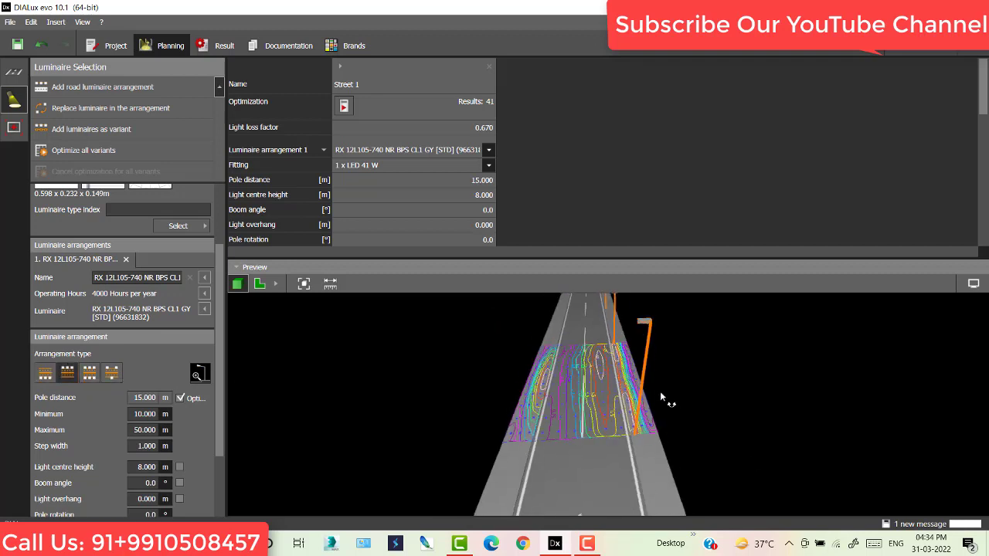
left_click(90, 373)
left_click_drag(708, 394, 290, 365)
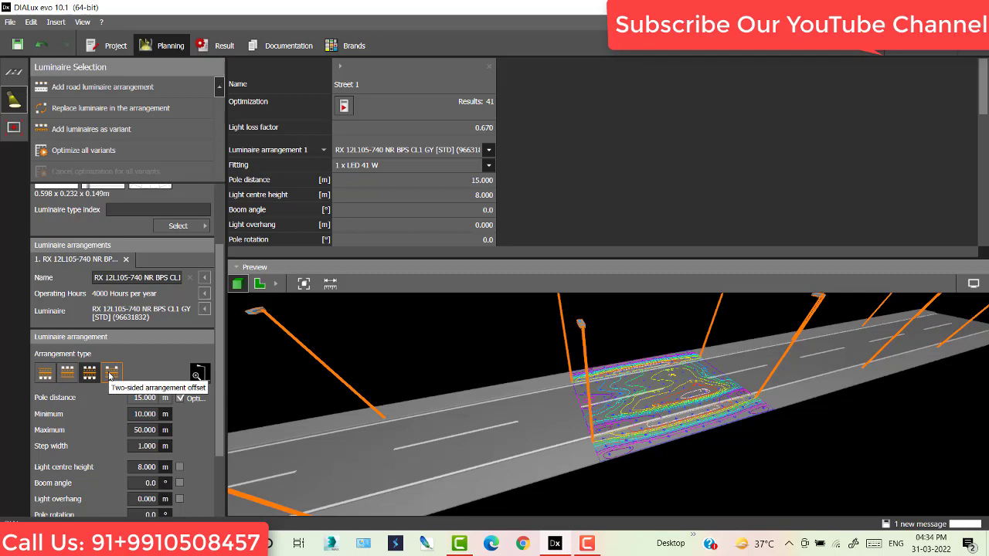
left_click(111, 374)
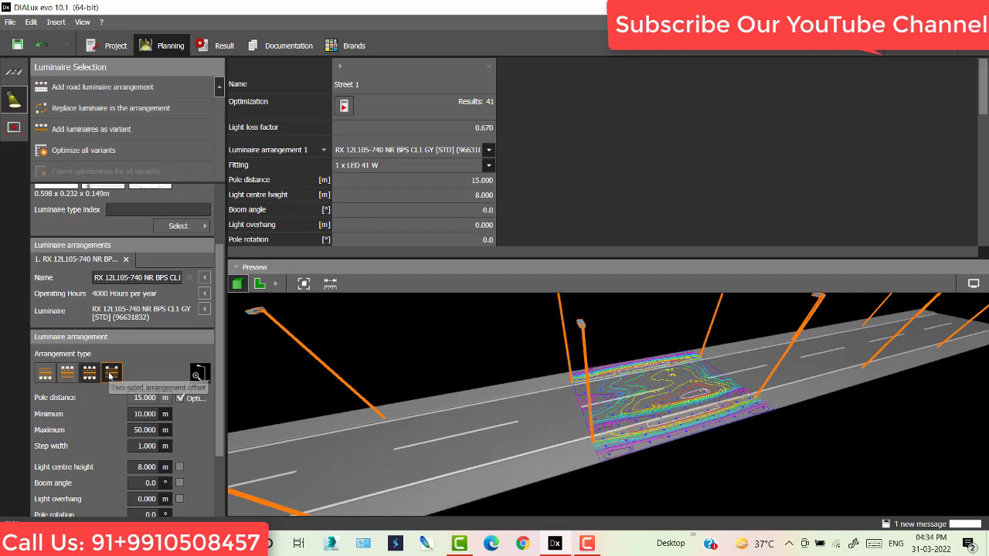
left_click_drag(532, 398, 279, 486)
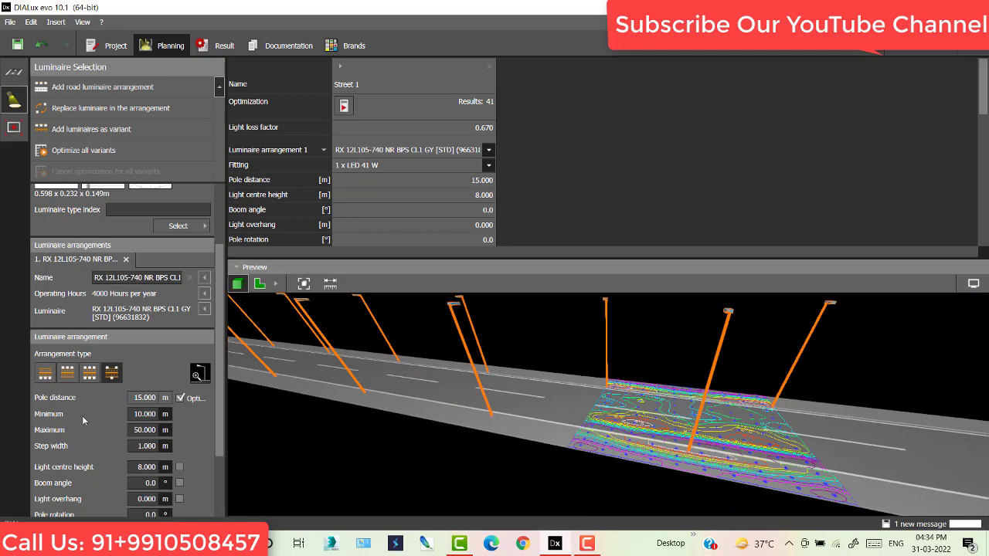
- Turn off pole distance optimisation, then set 10 m pole distance and 6 m light centre height
left_click(181, 399)
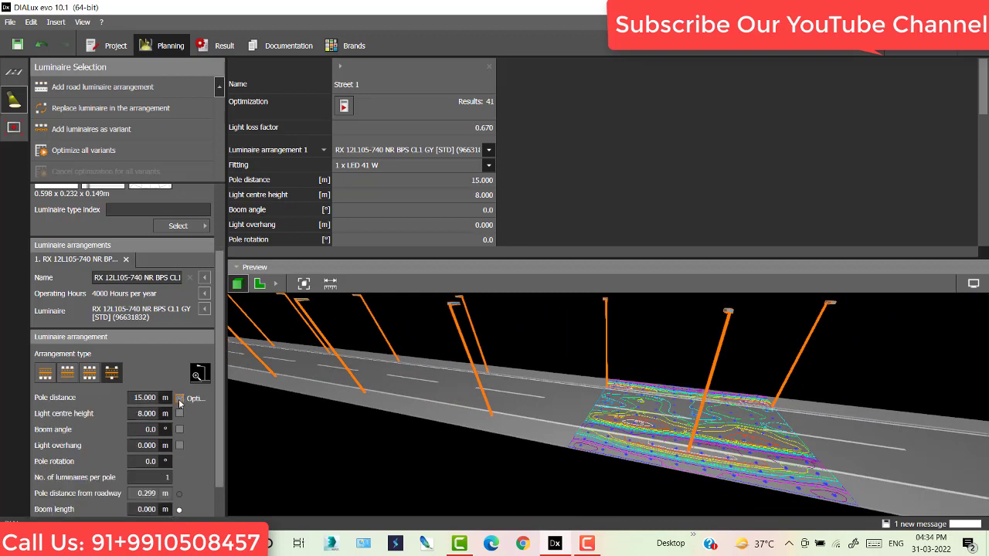
double_click(135, 397)
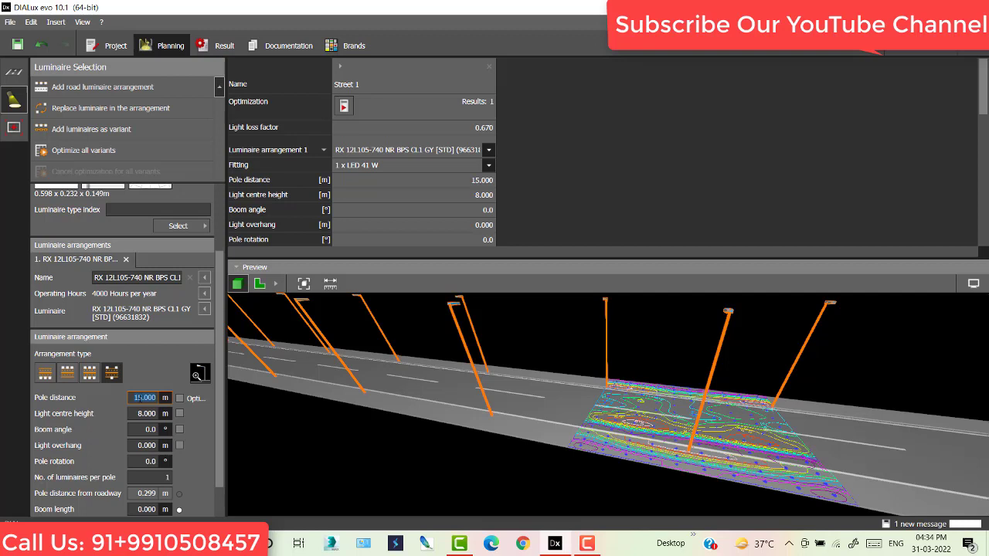
type("10")
key("Return")
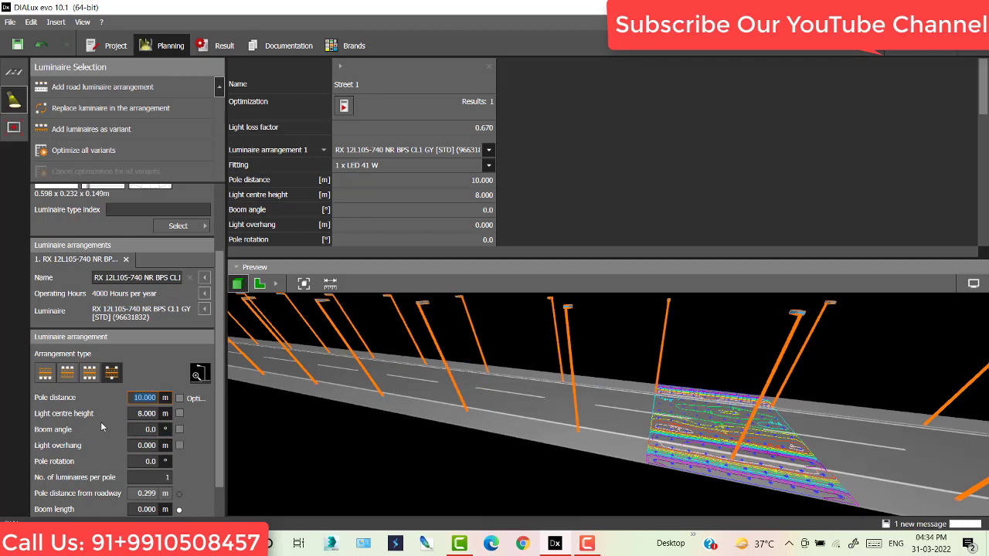
right_click_drag(615, 379, 627, 386)
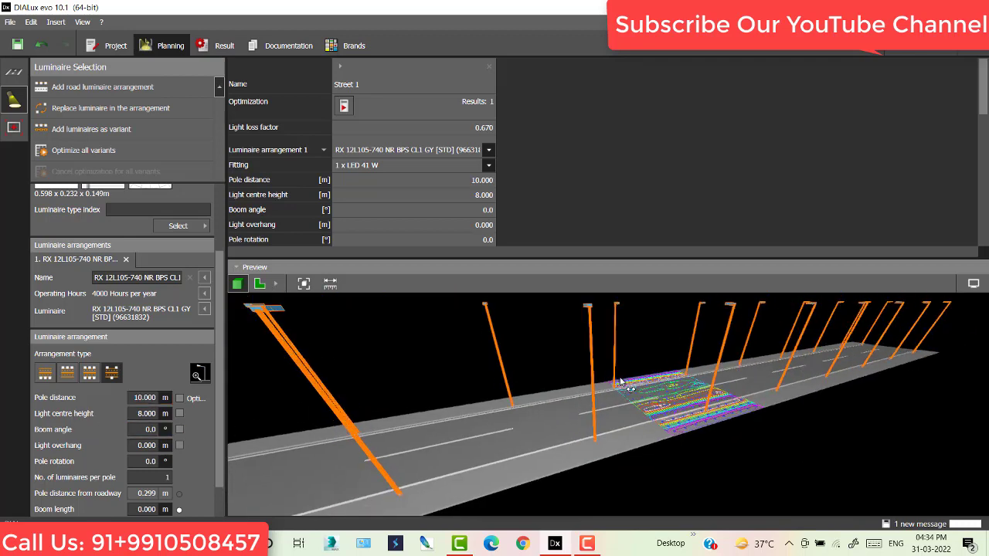
double_click(146, 414)
type("6")
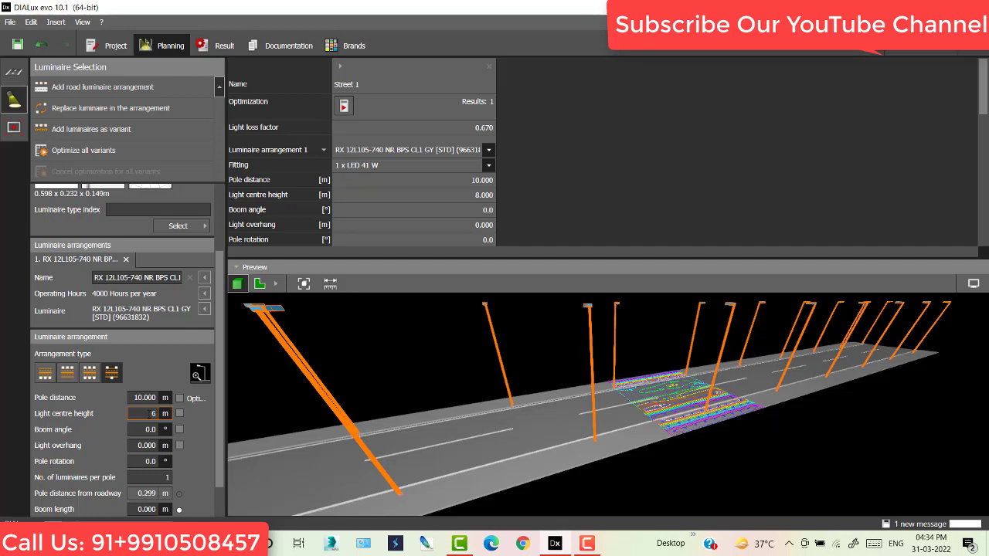
key("Return")
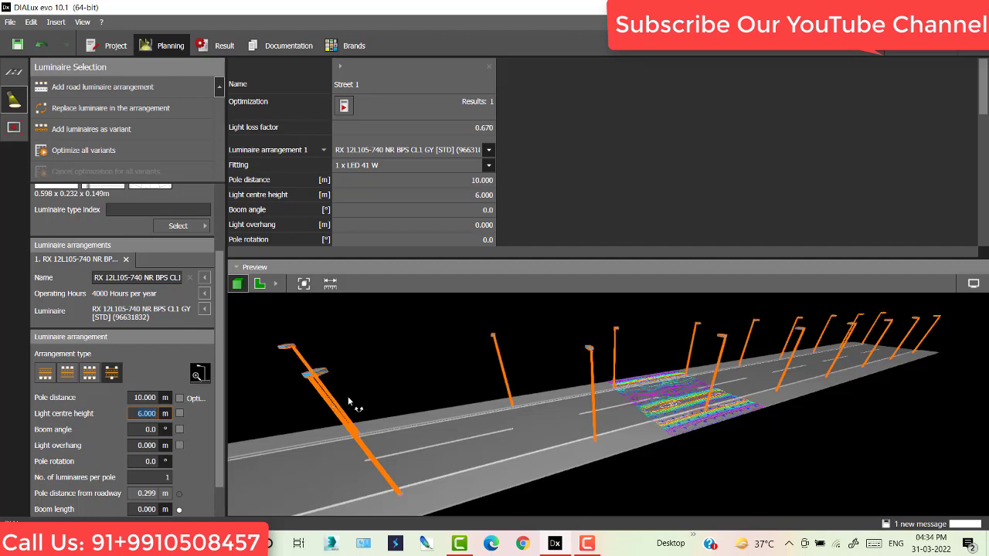
- Set the boom angle to 20° and two luminaires per pole
left_click_drag(348, 397, 570, 384)
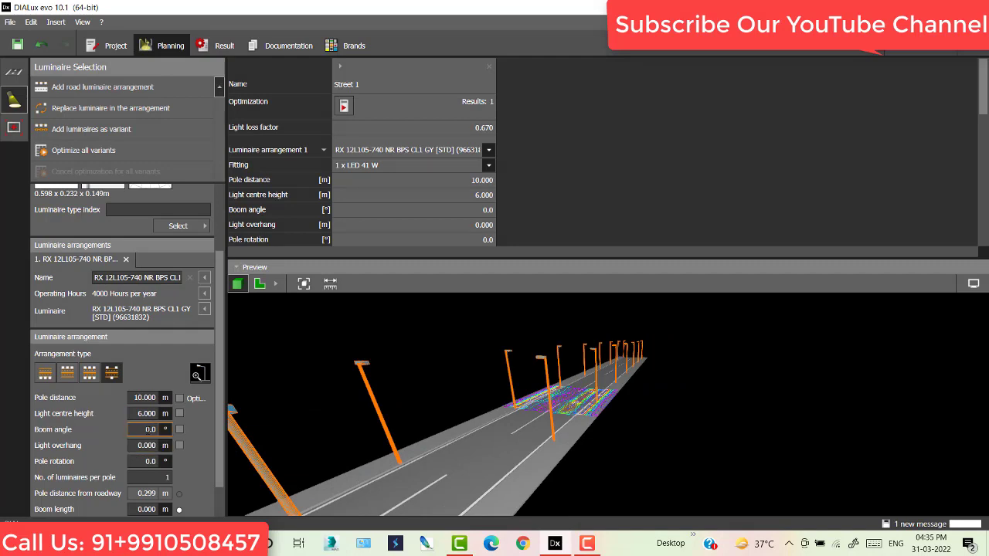
scroll(561, 379, "up", 5)
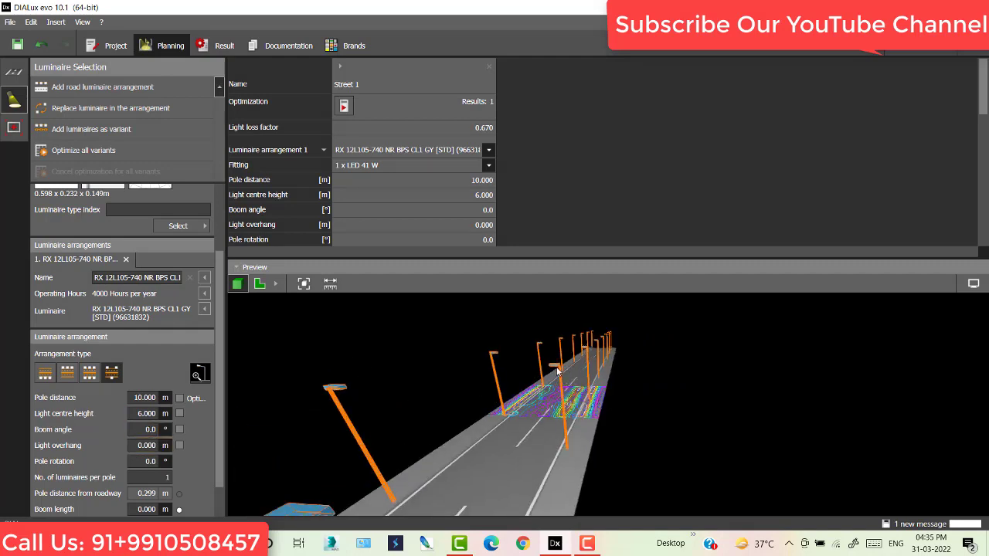
scroll(554, 362, "down", 2)
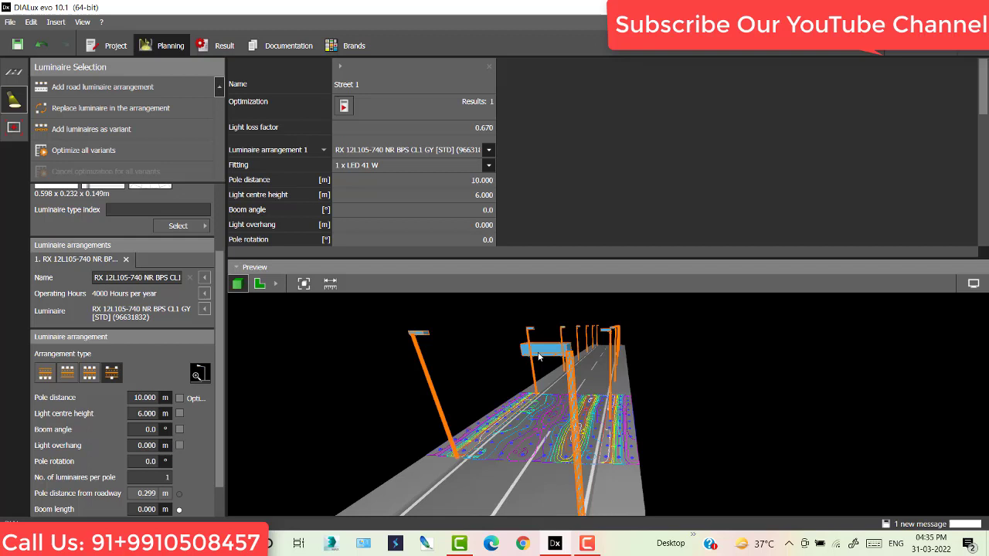
left_click(150, 429)
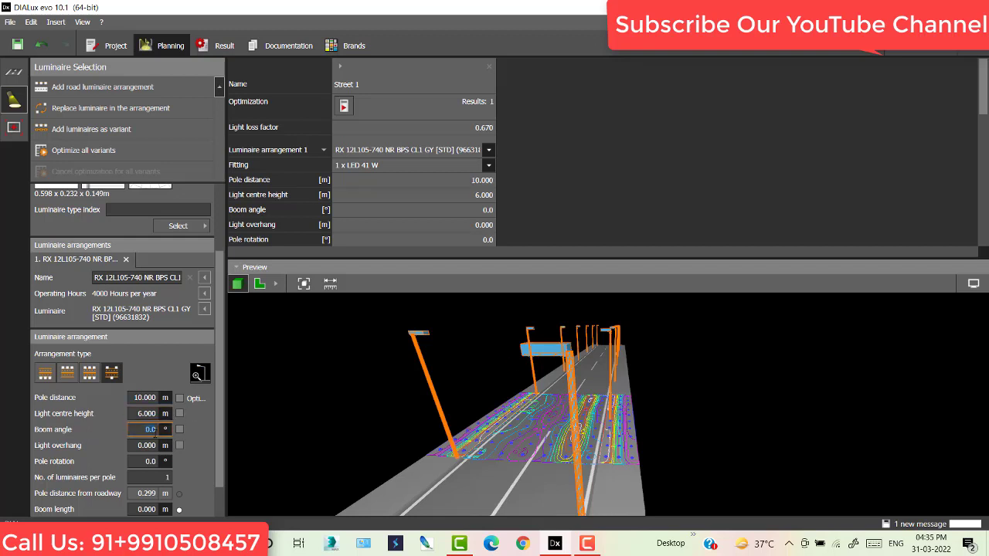
type("20")
key("Return")
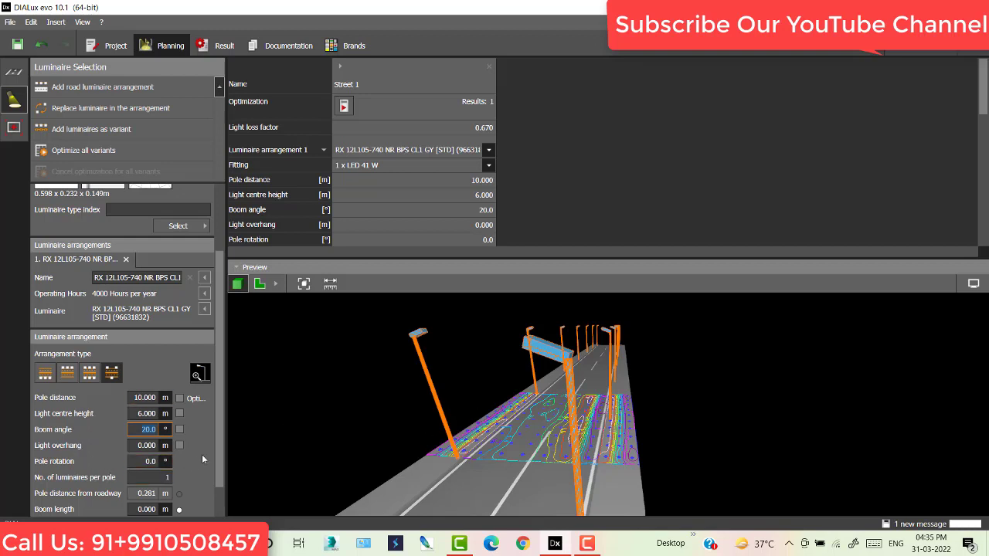
scroll(218, 448, "down", 1)
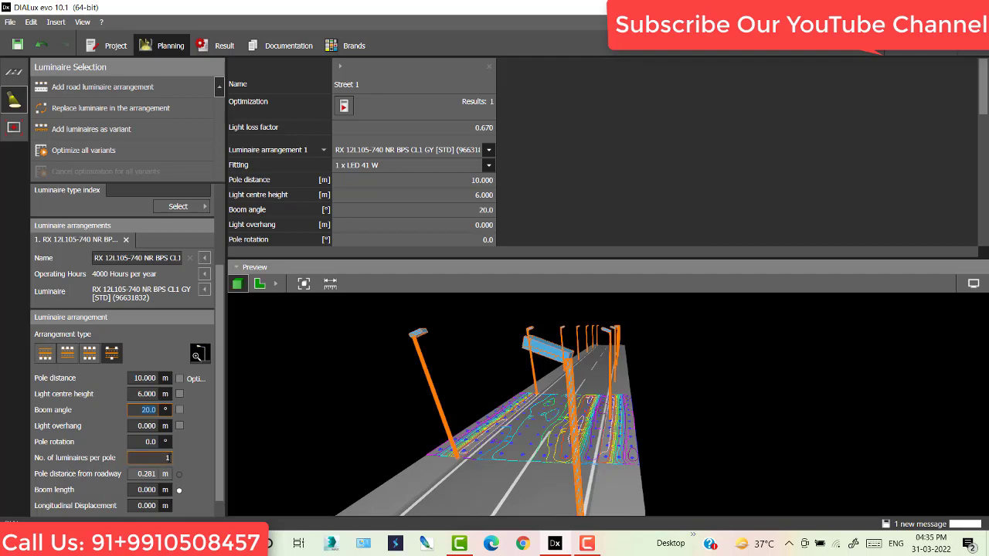
left_click(165, 457)
type("2")
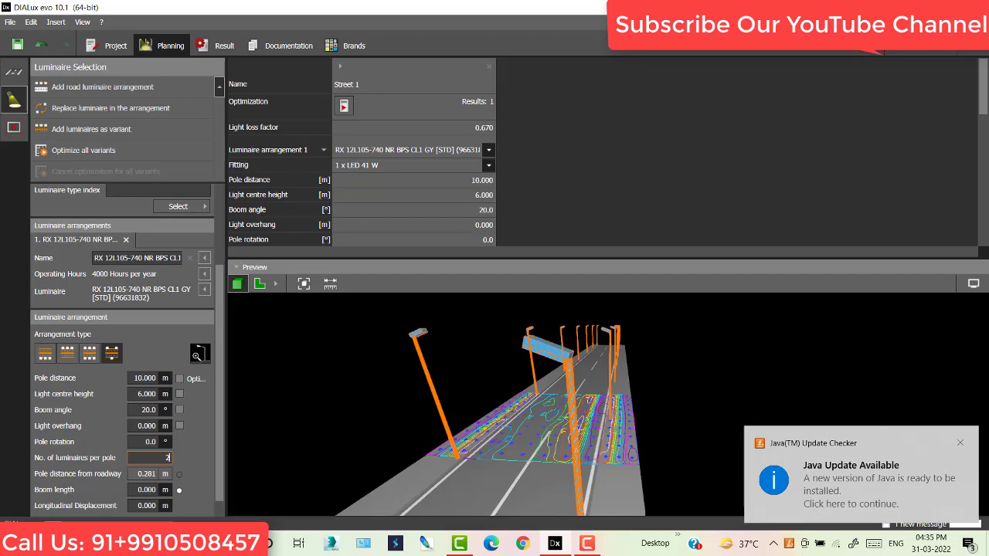
key("Return")
left_click(960, 442)
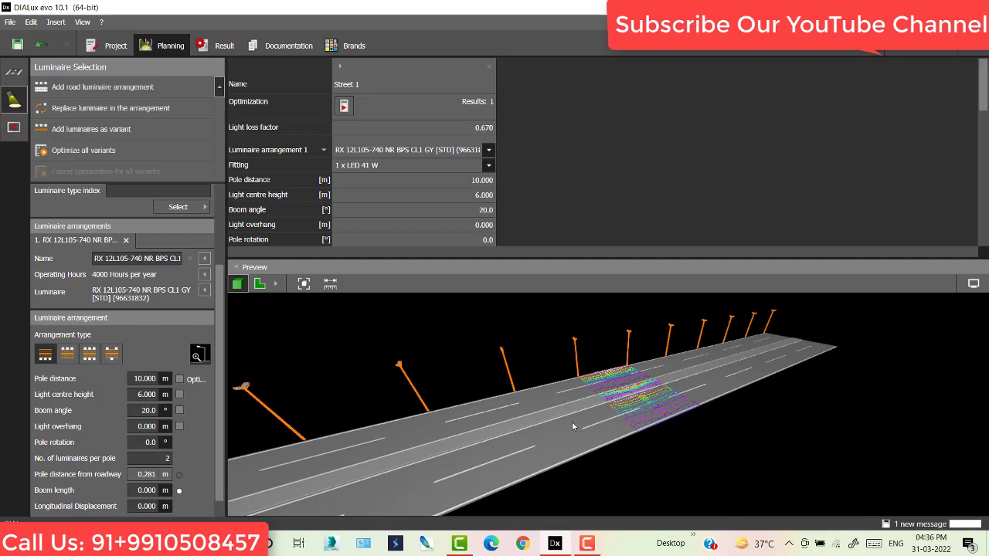
- Add a median to Street 1's street profile
left_click(13, 74)
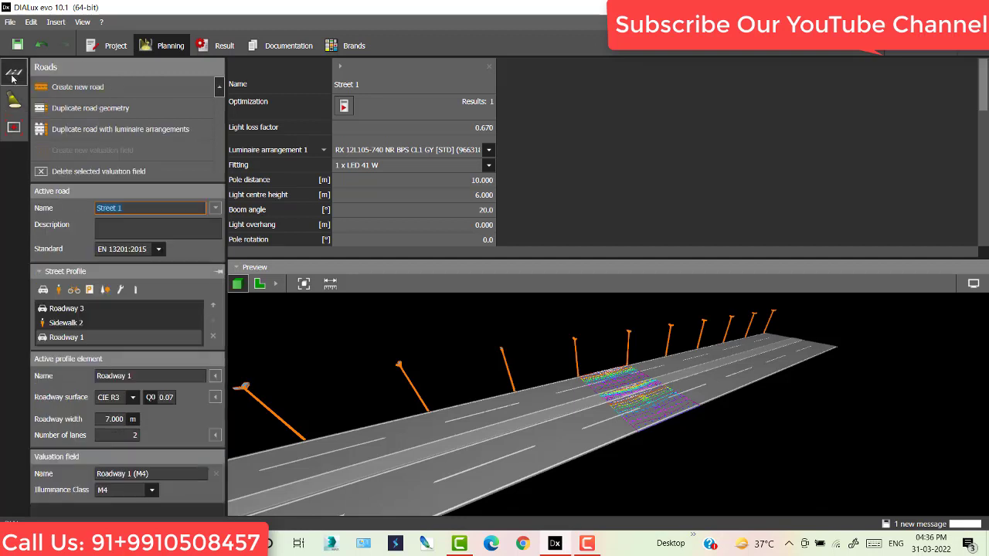
left_click(136, 297)
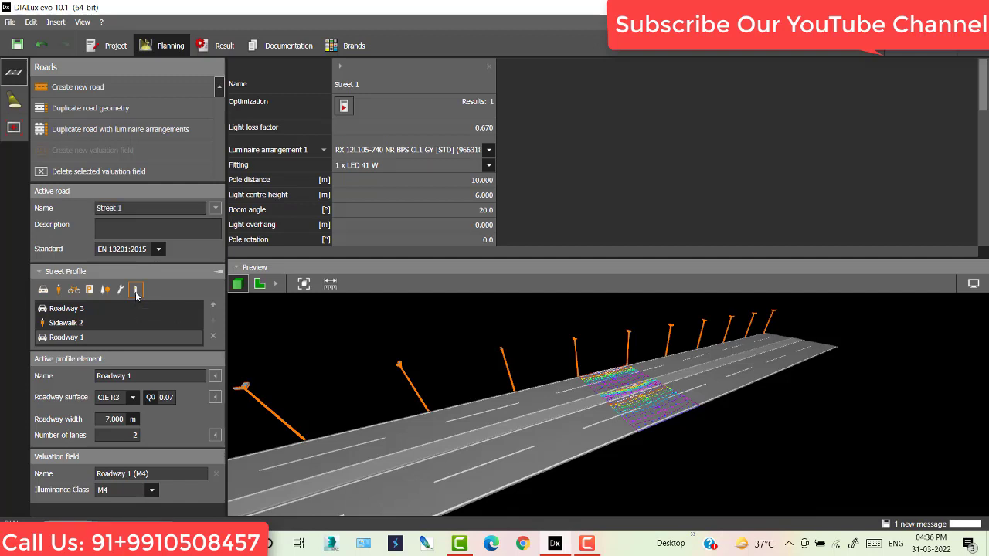
left_click(136, 296)
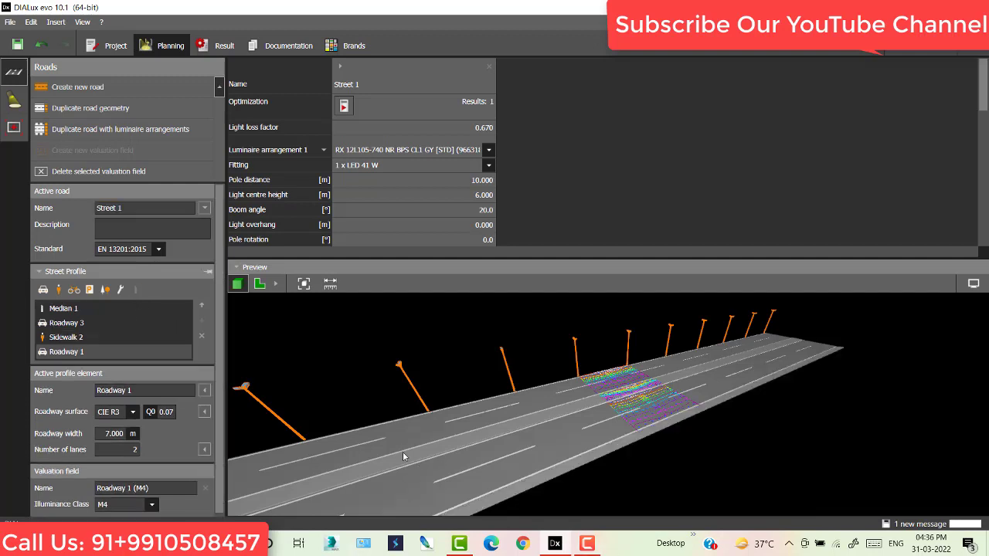
- Delete Sidewalk 2 and order the profile Roadway 3, Median 1, Roadway 1
left_click(78, 337)
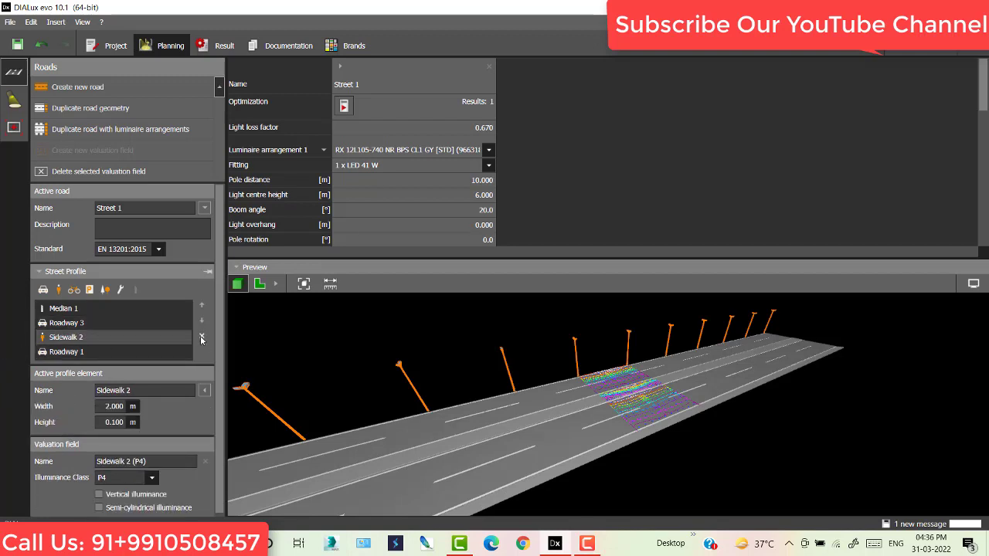
left_click(200, 336)
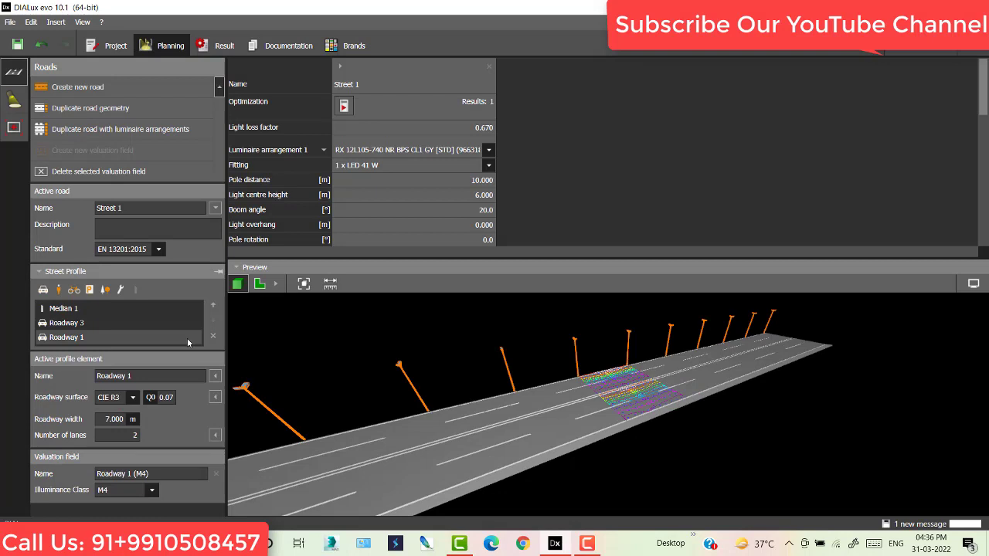
left_click(66, 324)
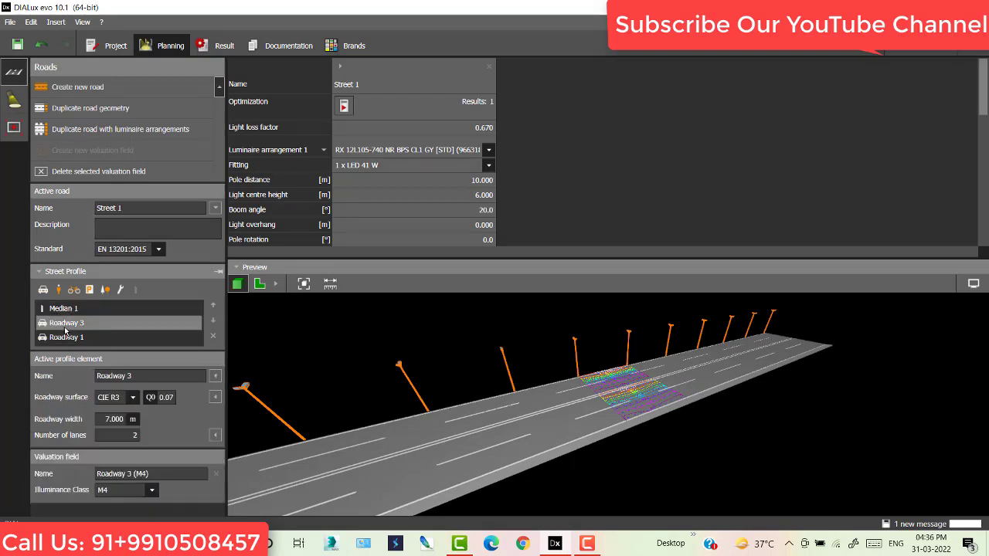
left_click_drag(64, 326, 81, 336)
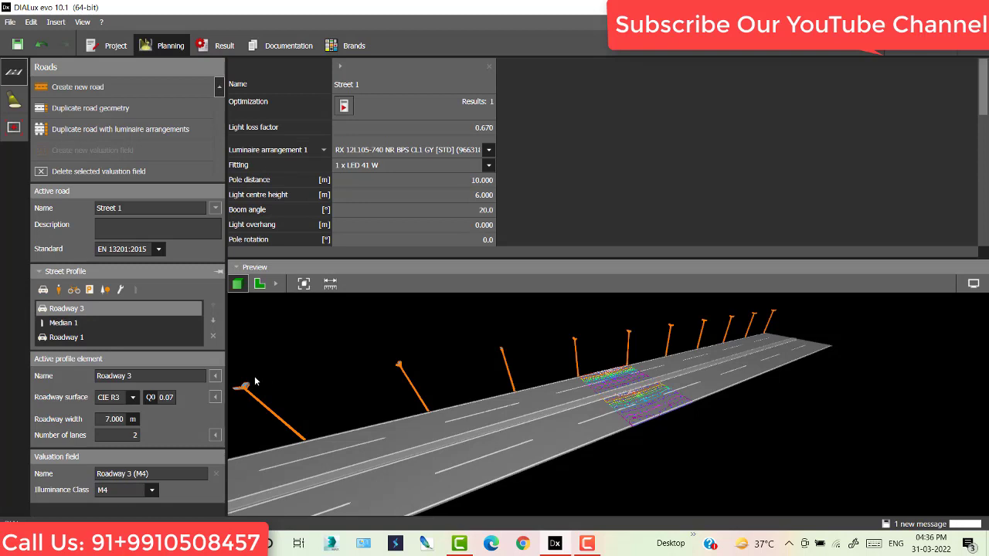
left_click(15, 106)
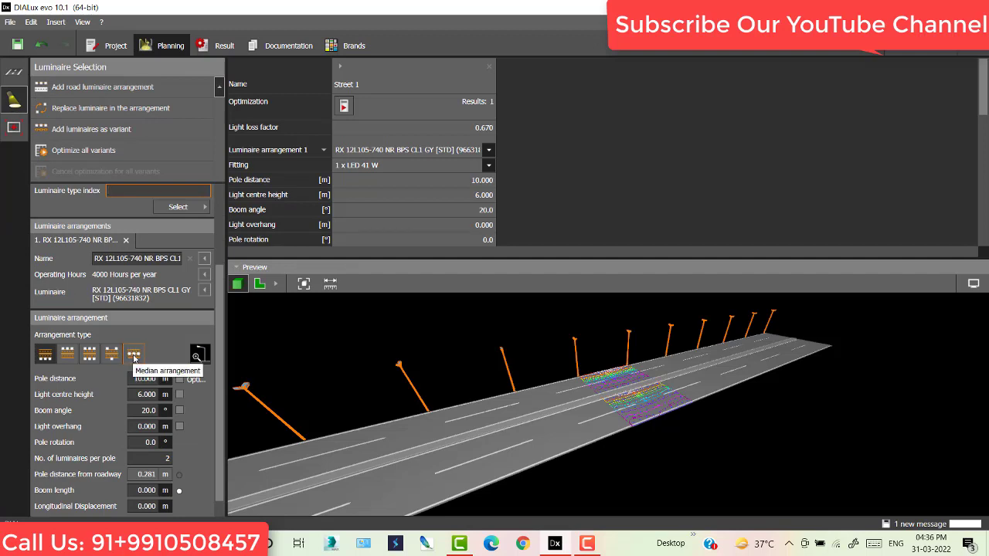
- Place the poles on the central median with a 1 m light overhang
left_click(135, 355)
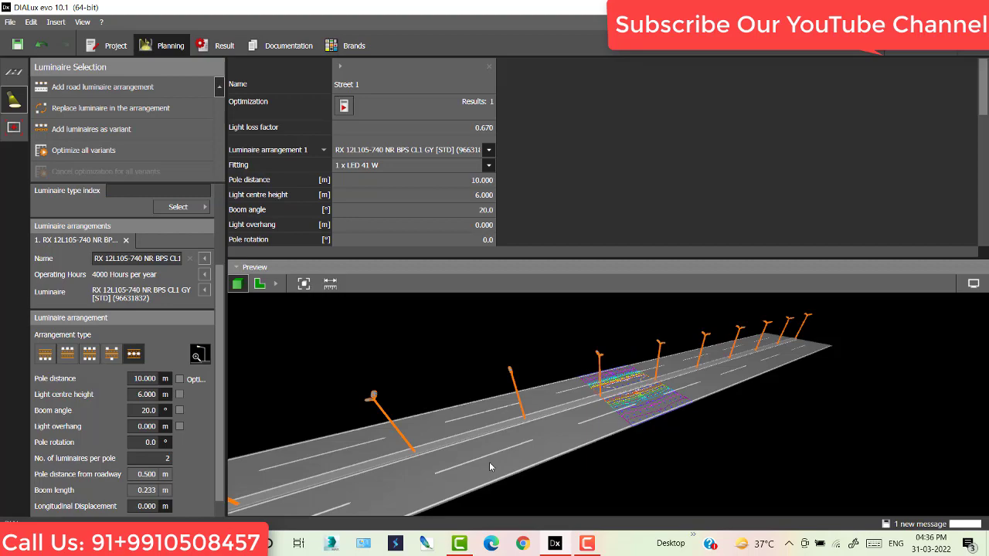
left_click_drag(464, 437, 672, 394)
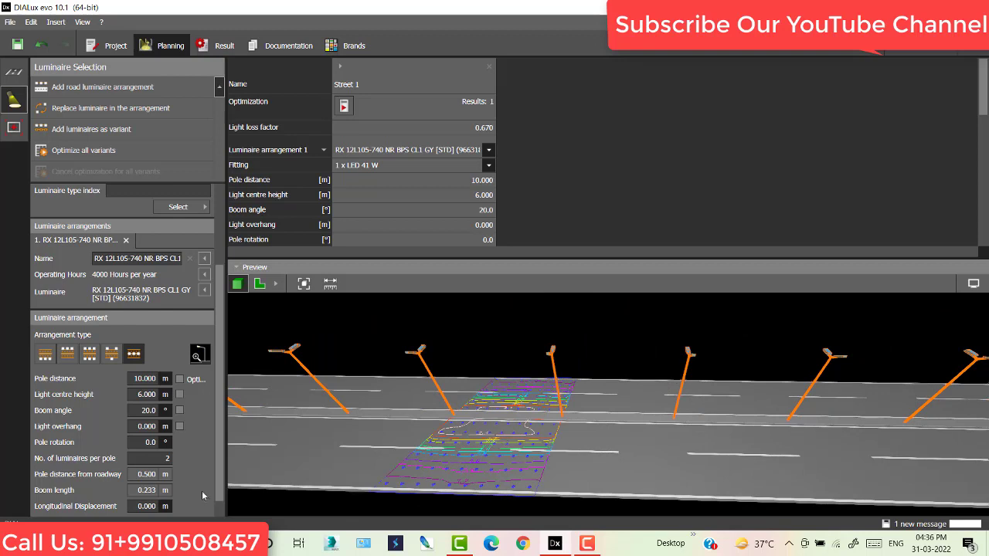
scroll(150, 452, "down", 1)
left_click(146, 406)
type("1")
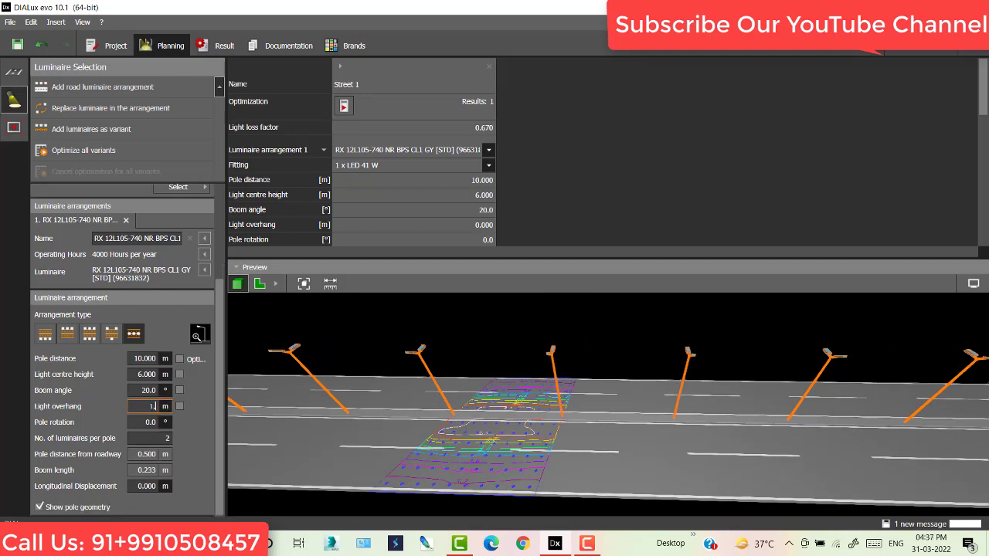
type(".")
key("Return")
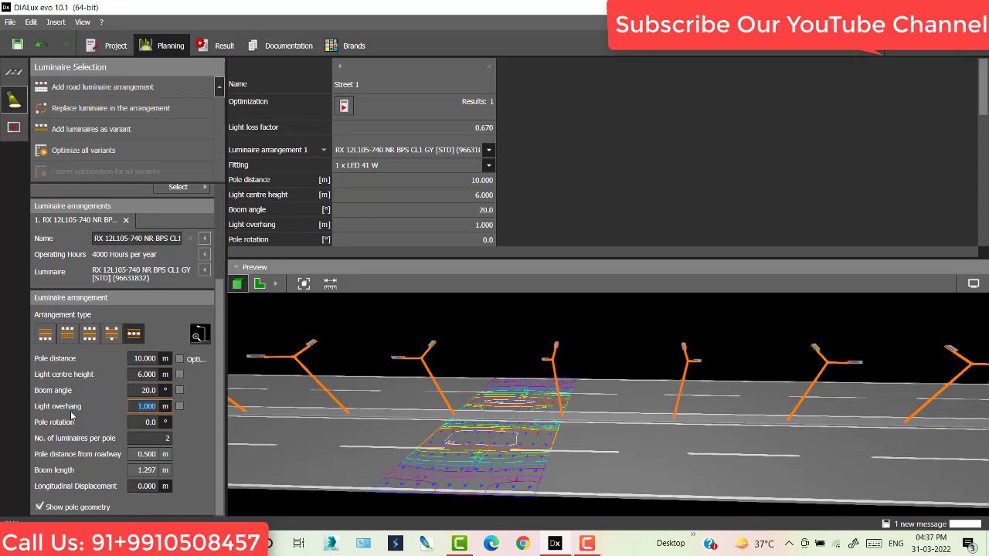
- Optimise the median pole arrangement for Street 1
left_click_drag(379, 389, 465, 346)
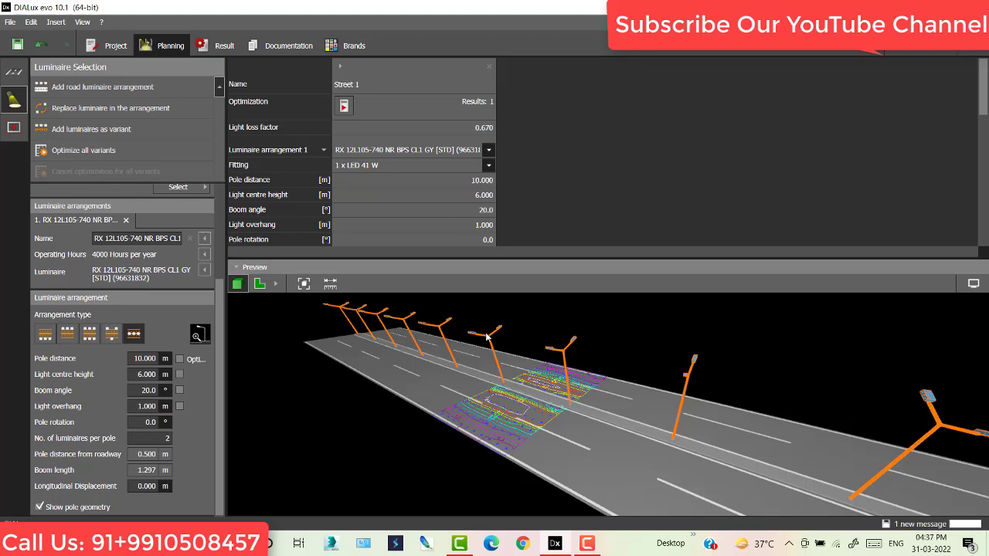
scroll(486, 340, "up", 5)
scroll(494, 345, "up", 1)
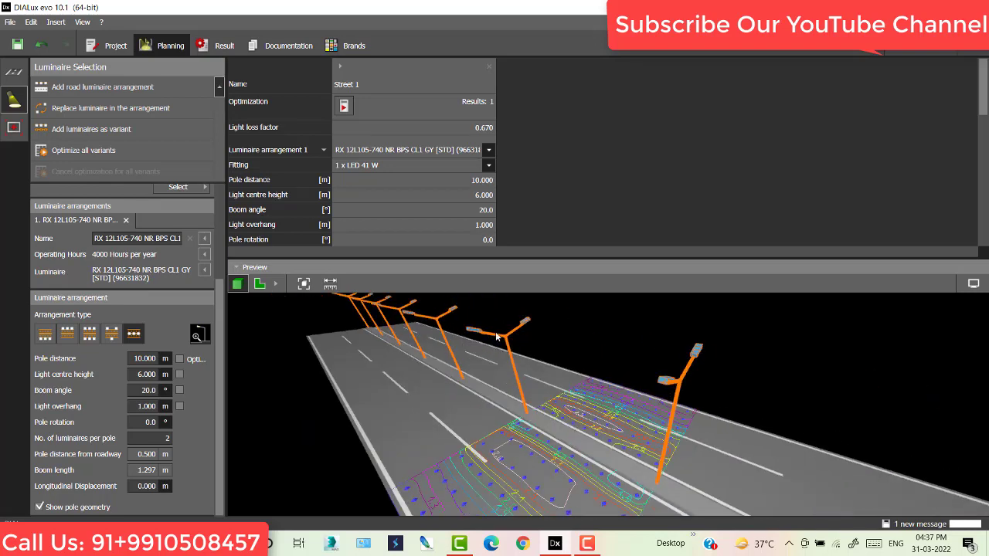
middle_click_drag(507, 342, 585, 374)
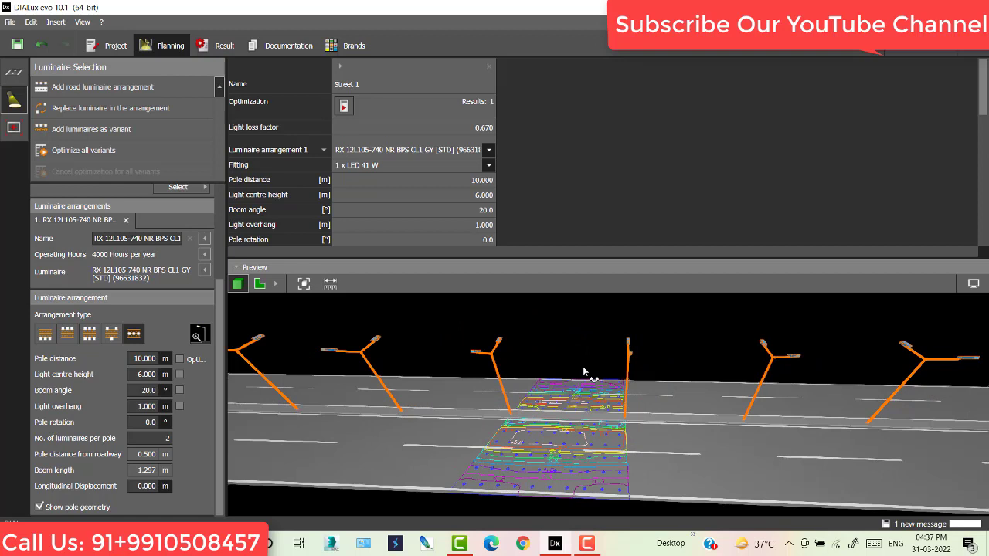
left_click(344, 106)
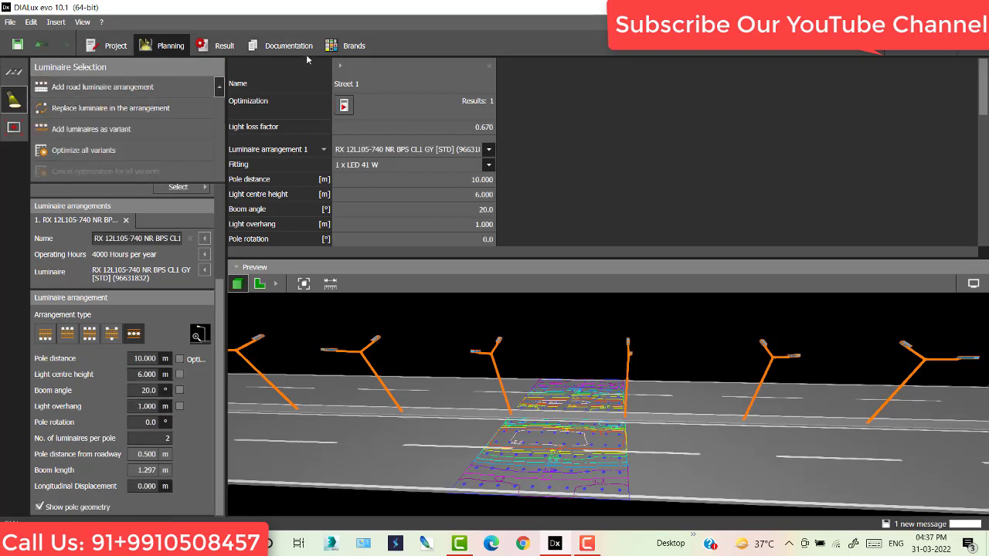
- Name the project Gemini Architectural with the brief description 'lighting project'
left_click(97, 53)
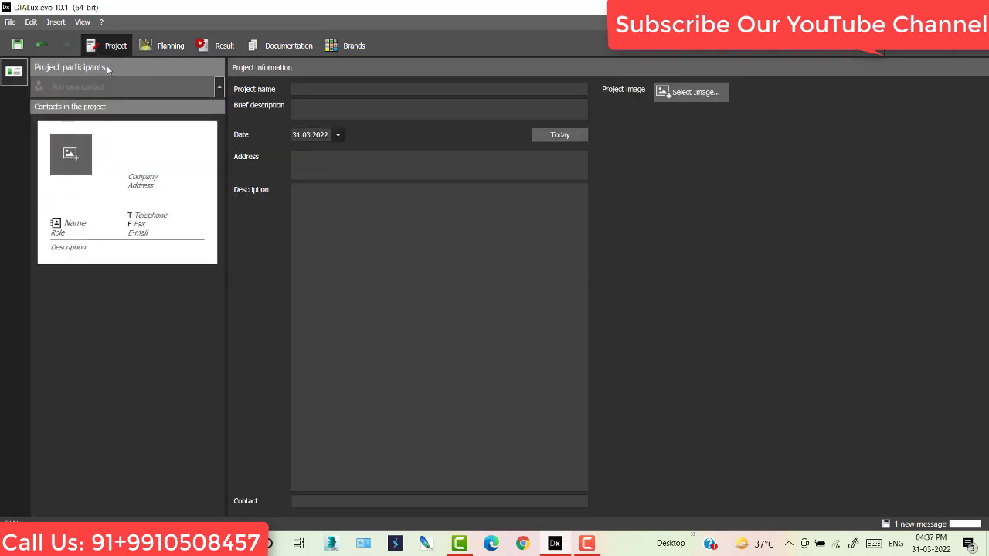
left_click(313, 89)
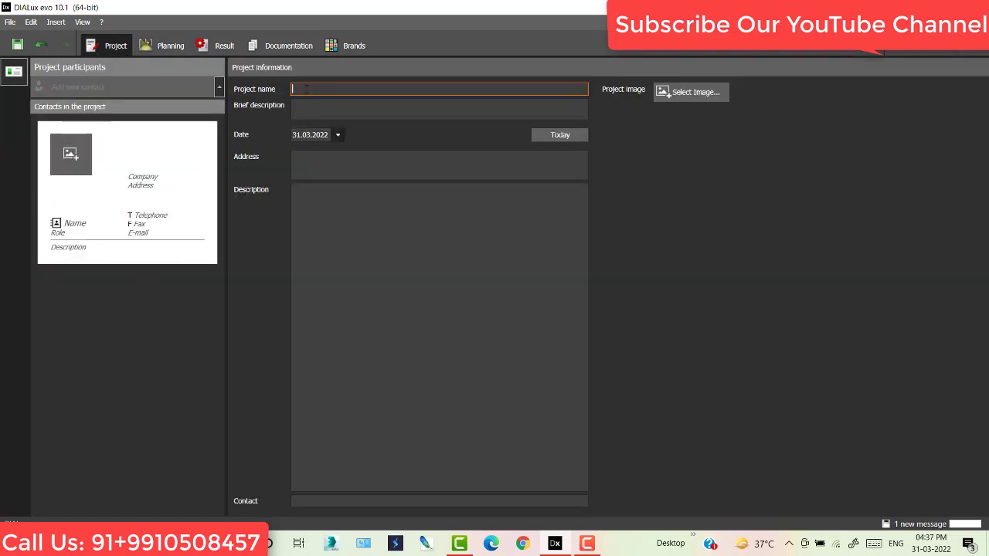
type("Gemini Arc")
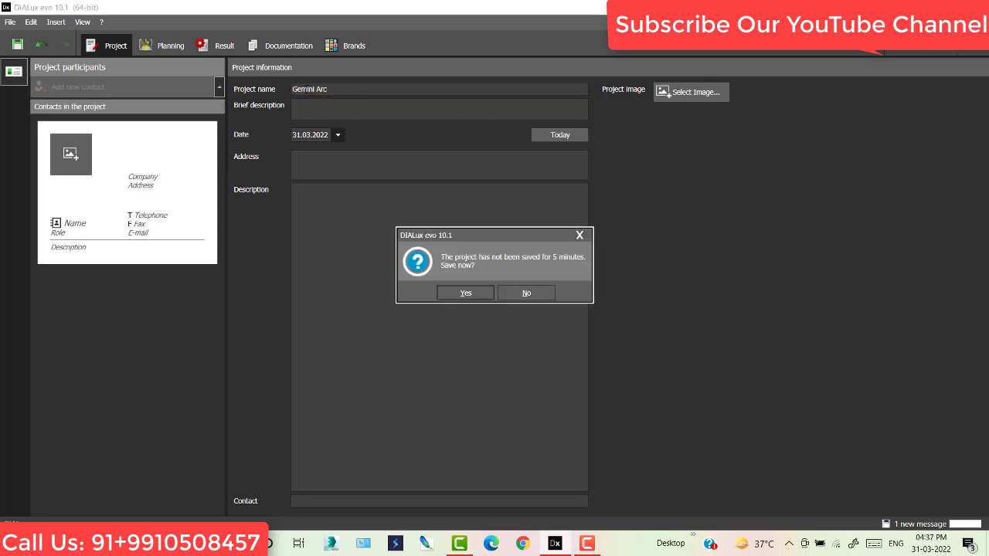
left_click(528, 292)
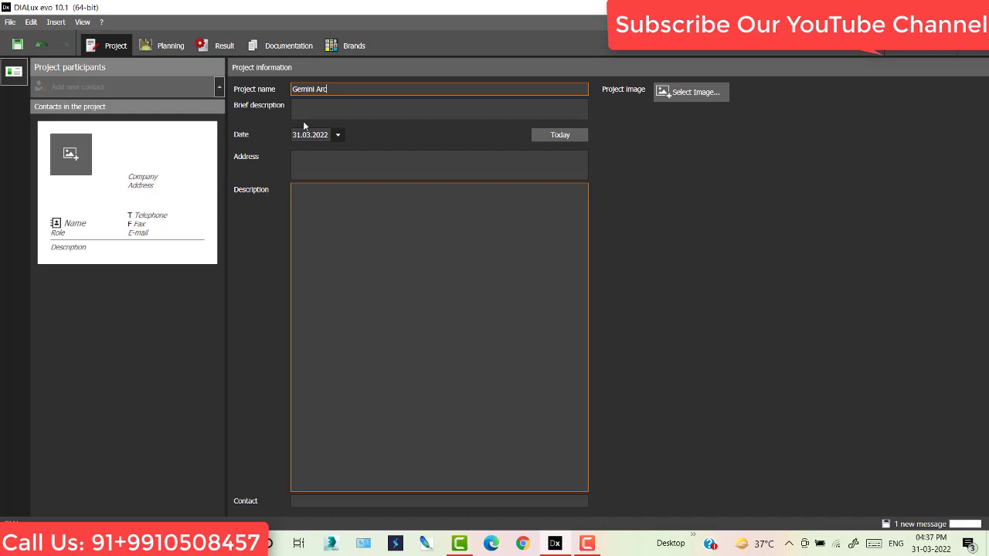
left_click(341, 88)
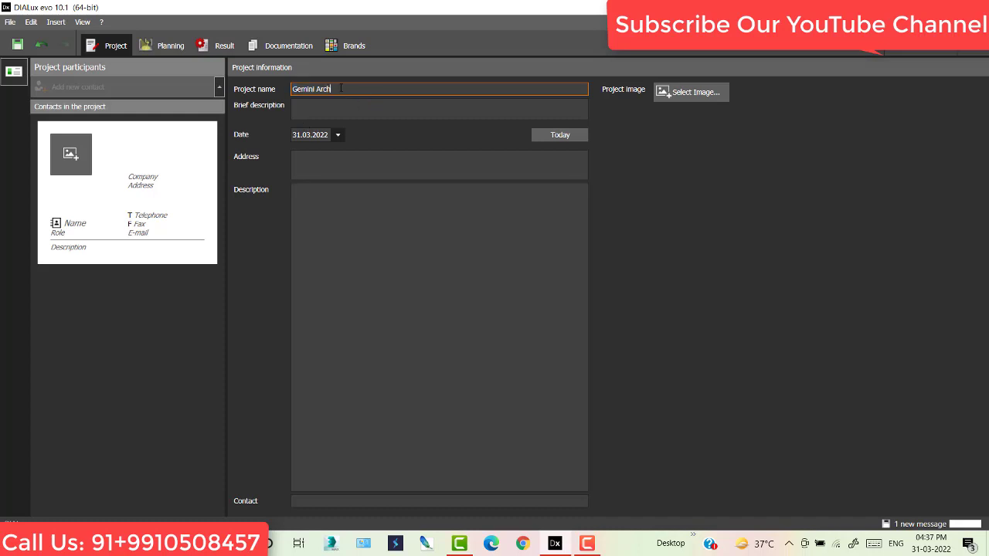
type("hitectural")
left_click(305, 105)
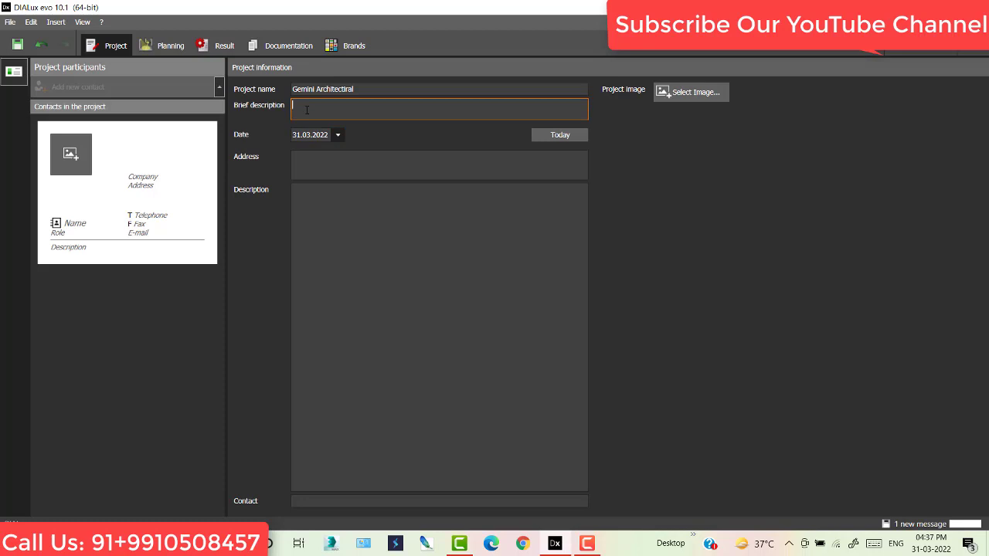
type("lighting project")
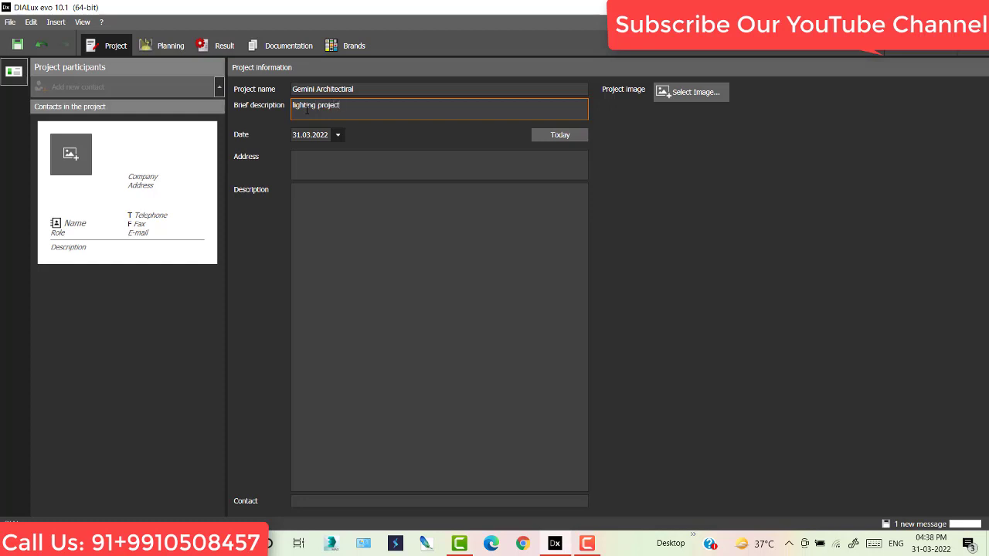
- Enter the project address and the contact's telephone number
left_click(306, 169)
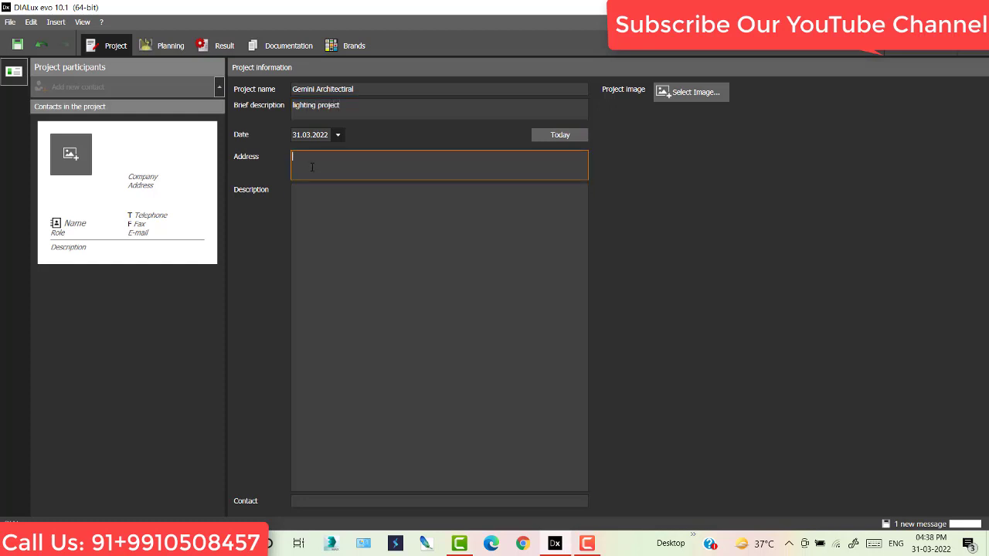
type("munirka")
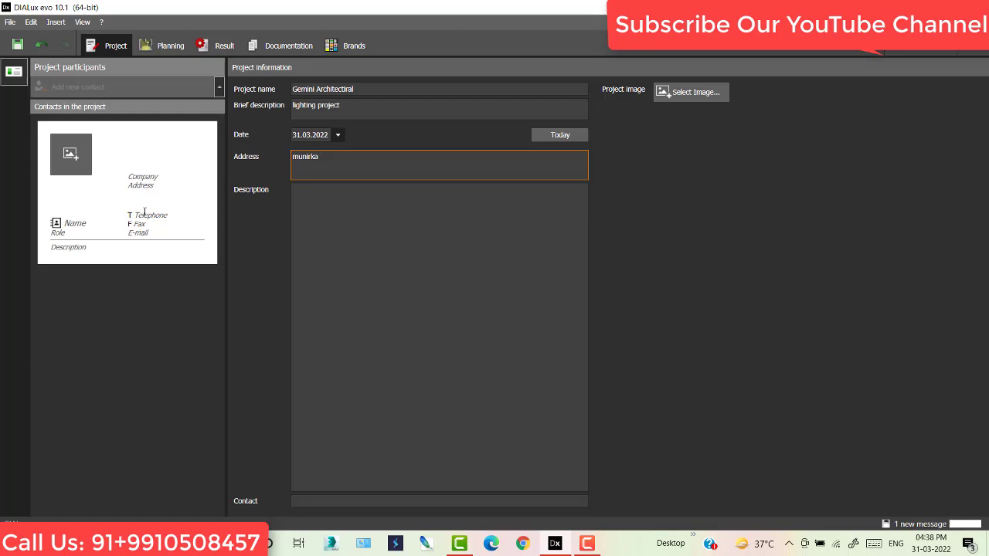
type("New delhi")
left_click(144, 214)
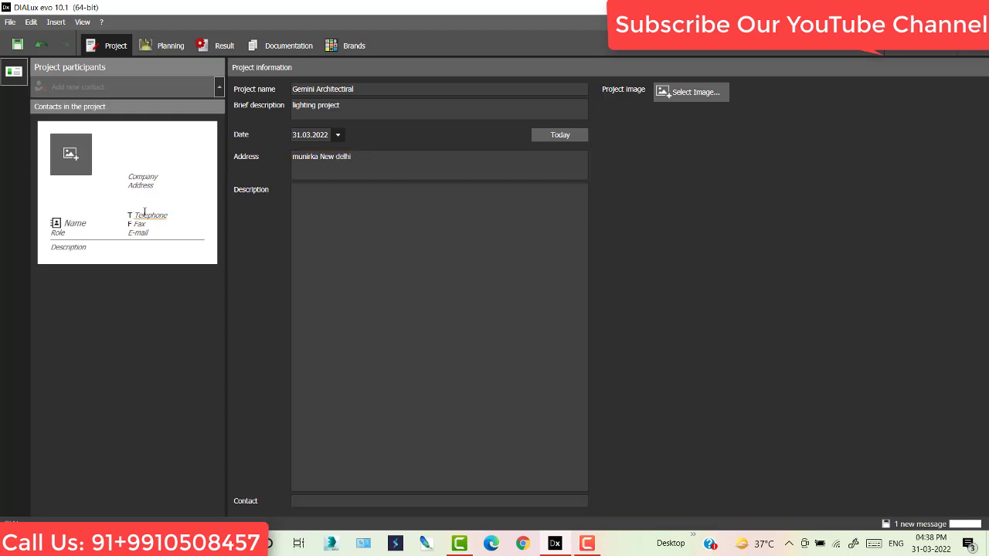
key("Tab")
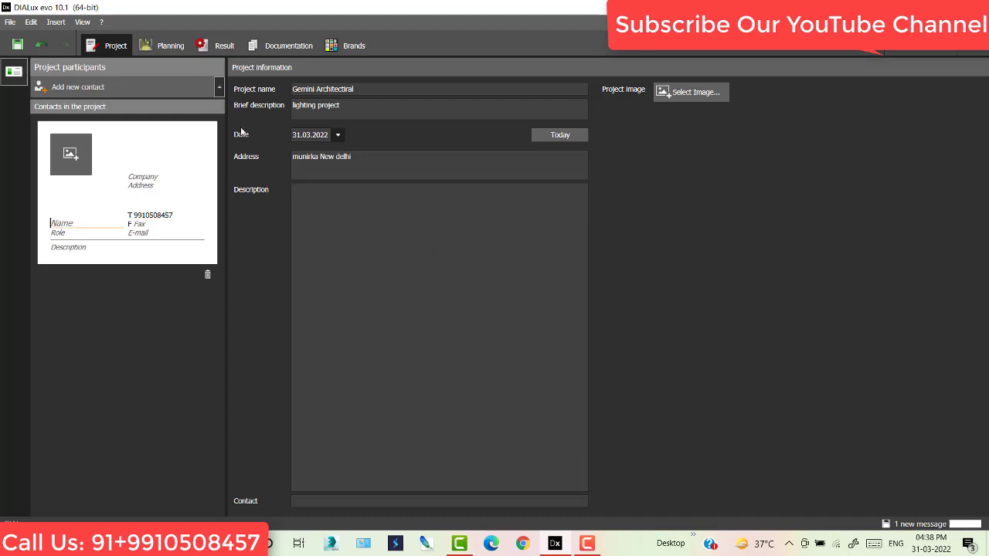
- Preview Street 1's Description page, then its Images page with the empty image placeholder
left_click(286, 47)
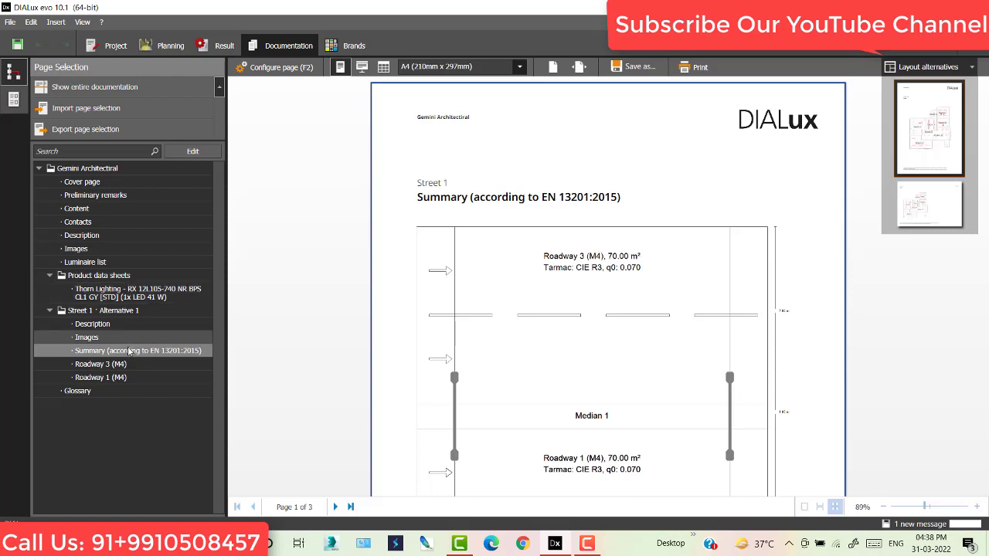
left_click(93, 324)
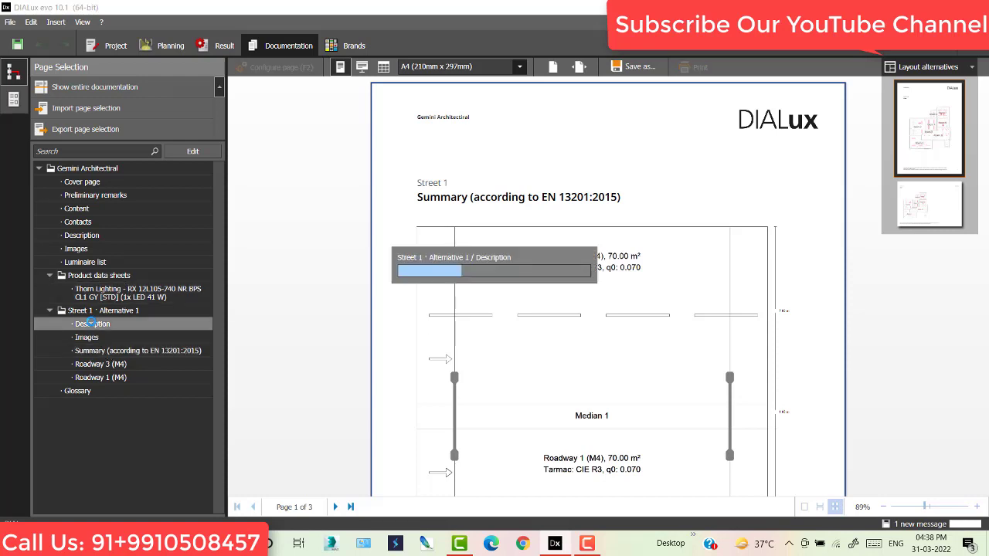
scroll(726, 278, "down", 3)
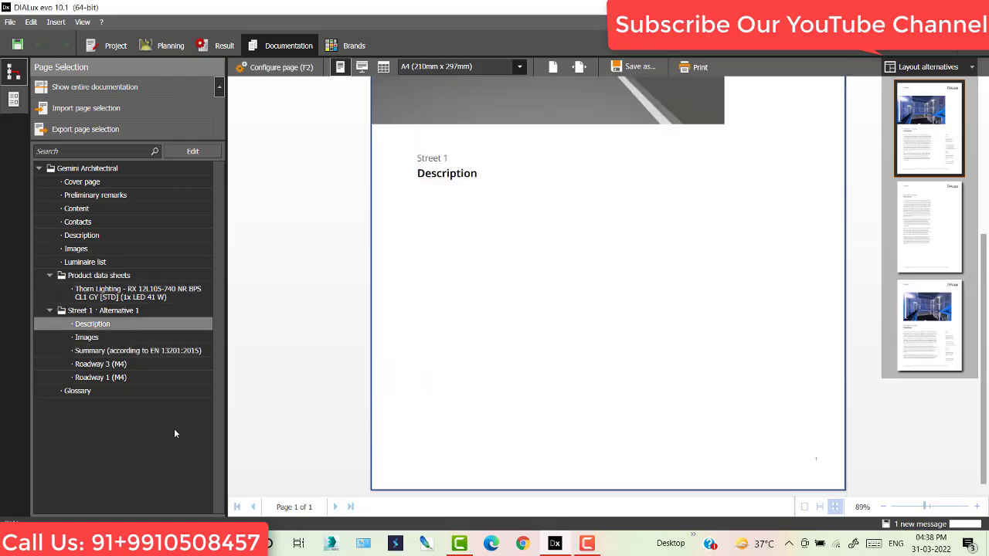
left_click(93, 338)
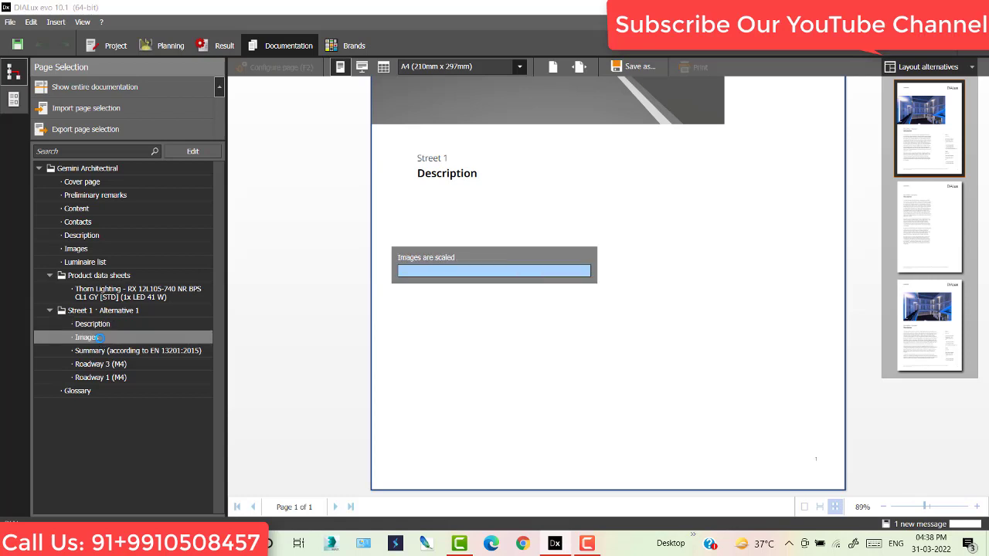
scroll(541, 326, "up", 3)
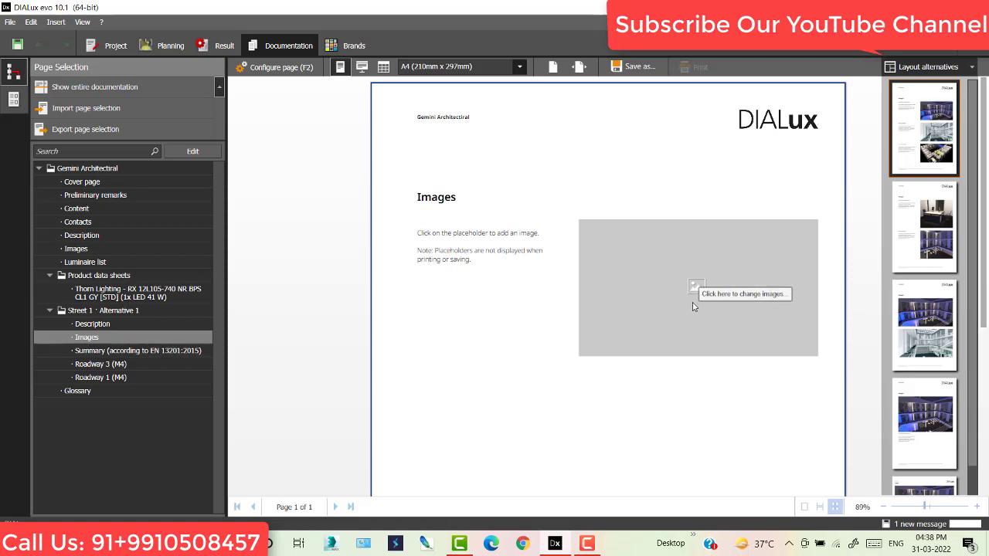
- Orbit the Street 1 preview to look down the road and store it as view Road scene 1 (1)
left_click(168, 49)
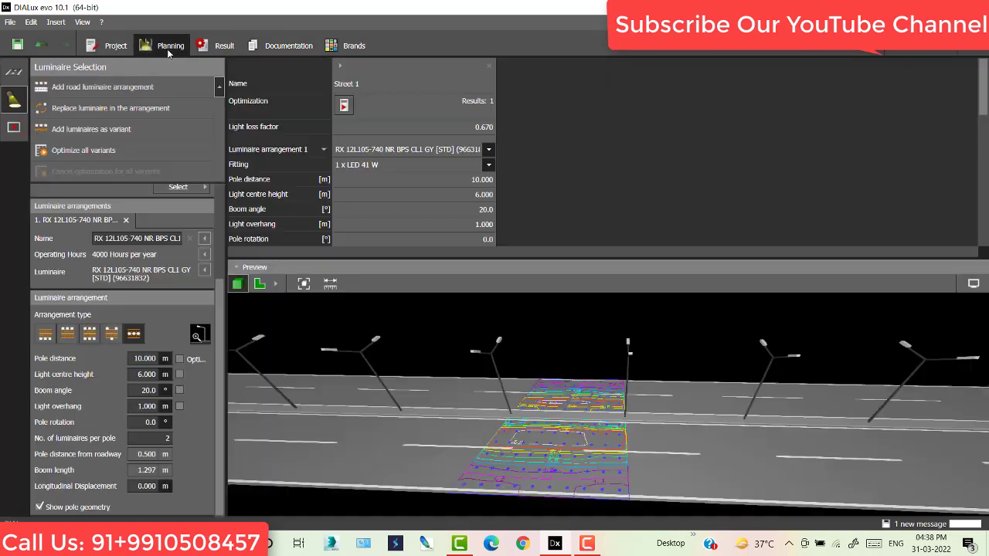
left_click(14, 128)
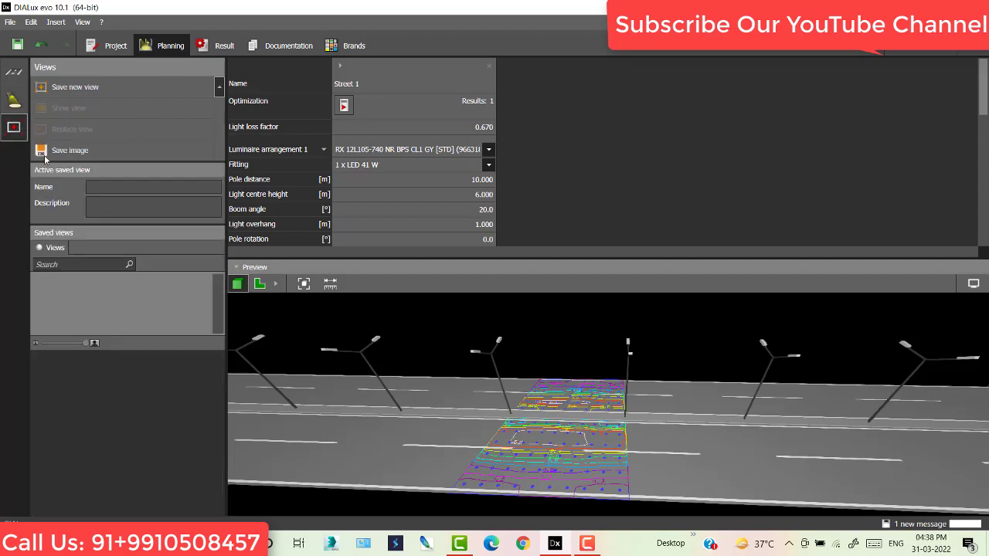
left_click_drag(617, 404, 678, 384)
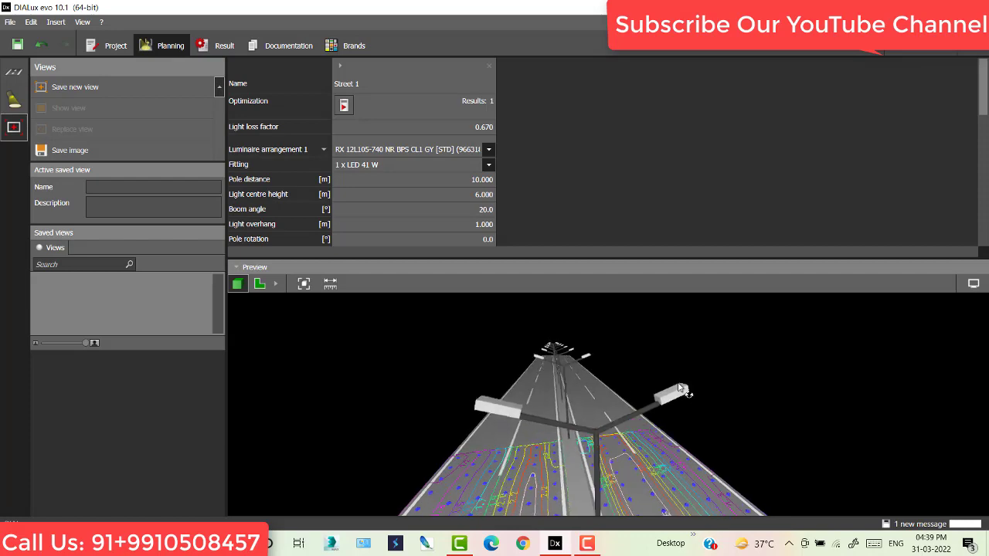
left_click(77, 150)
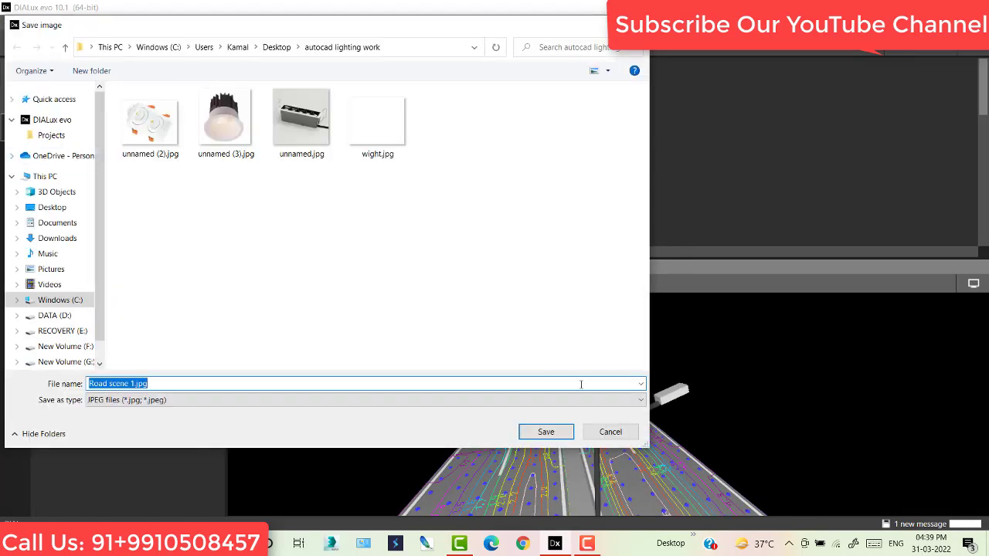
left_click(610, 431)
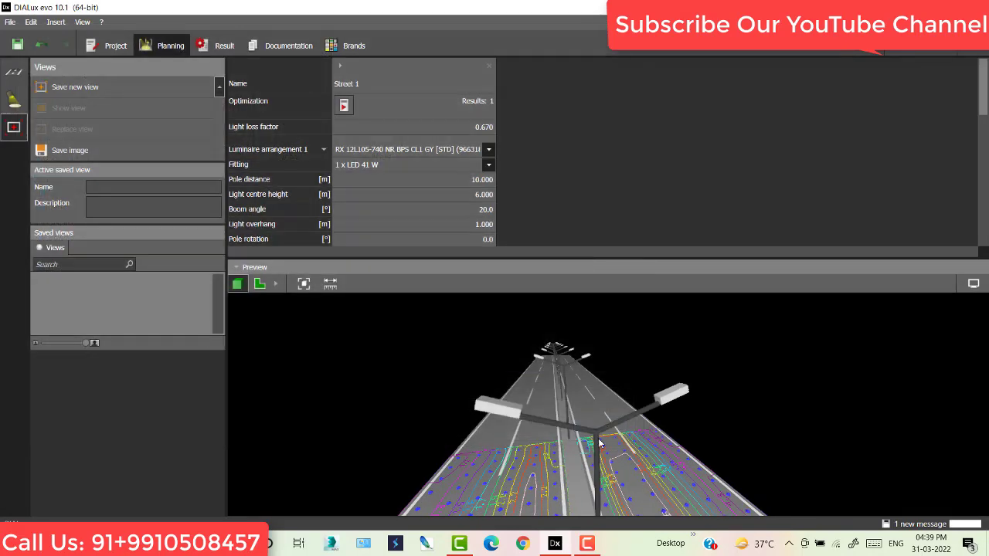
left_click(74, 89)
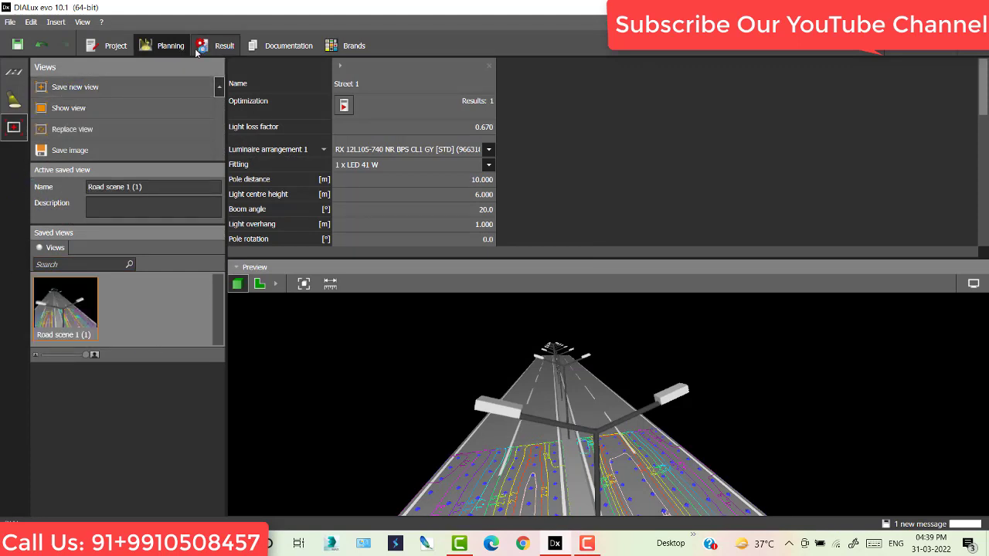
- Give Street 1's Images page the single-image layout and insert the Road scene 1 (1) view
left_click(291, 47)
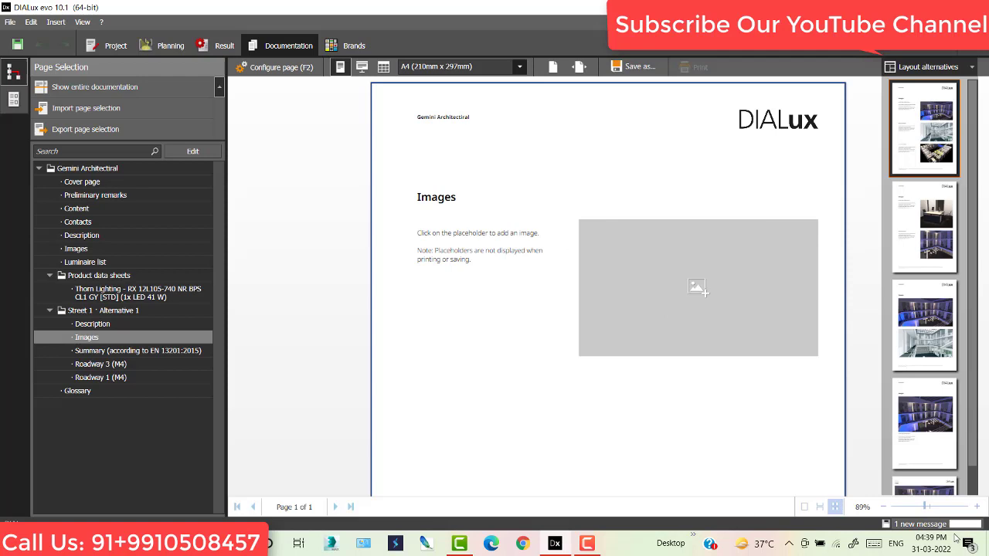
scroll(920, 358, "down", 1)
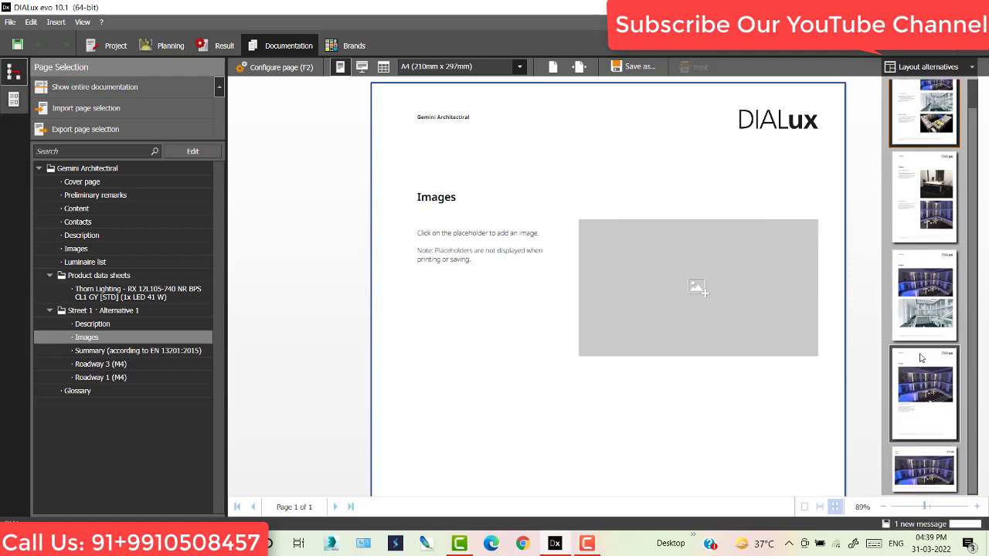
scroll(920, 357, "up", 1)
left_click(921, 415)
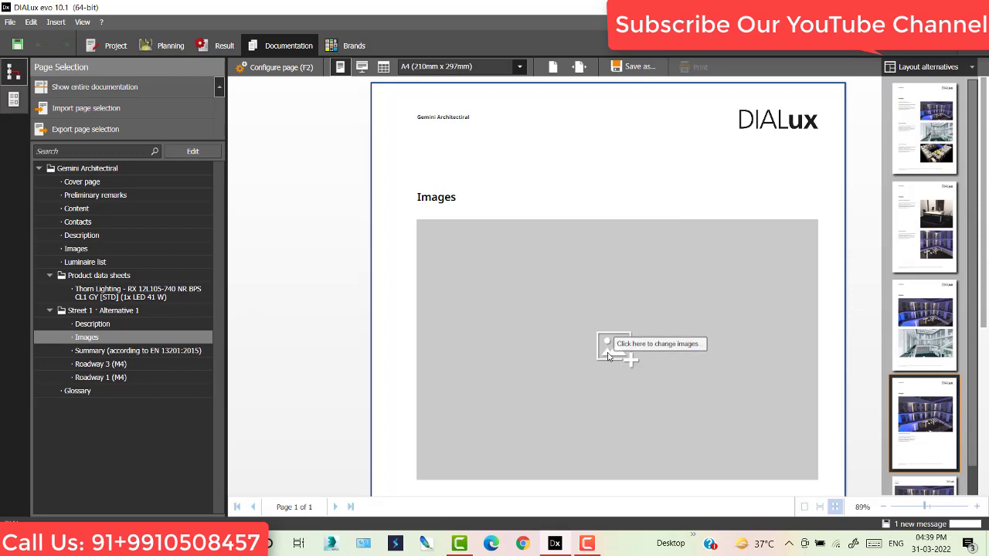
left_click(610, 349)
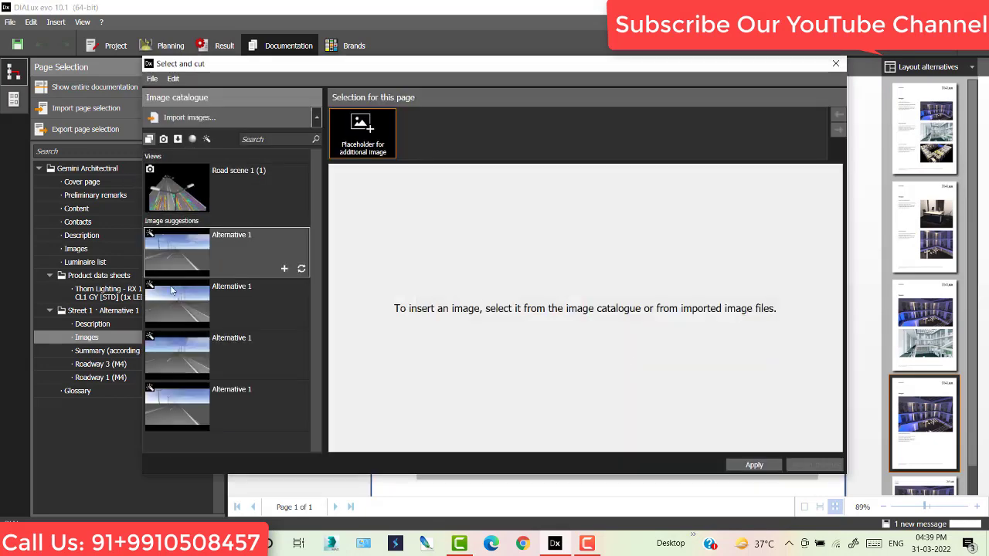
left_click(188, 193)
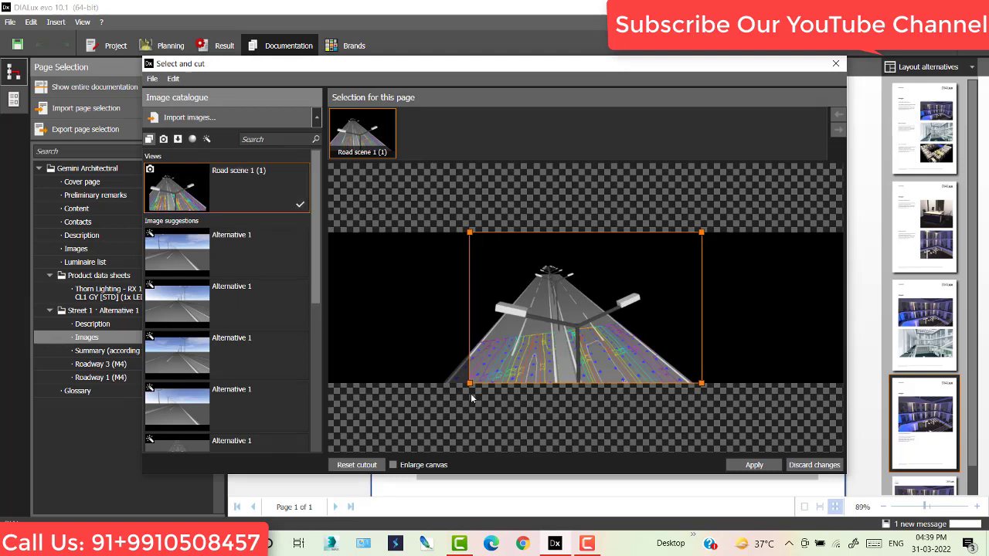
left_click(754, 464)
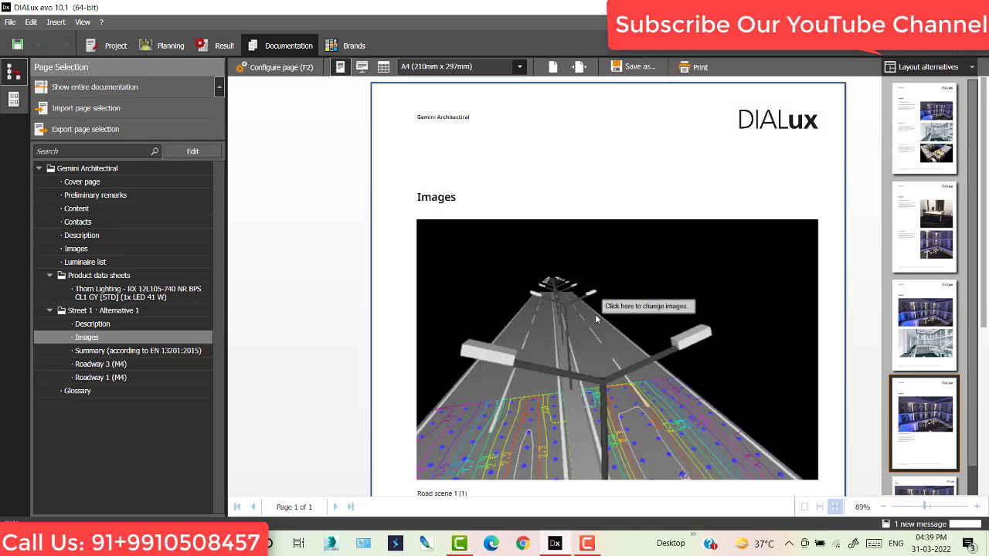
- Review the Street 1 EN 13201 summary and Roadway 3 (M4) pages, then open Configure page
left_click(122, 352)
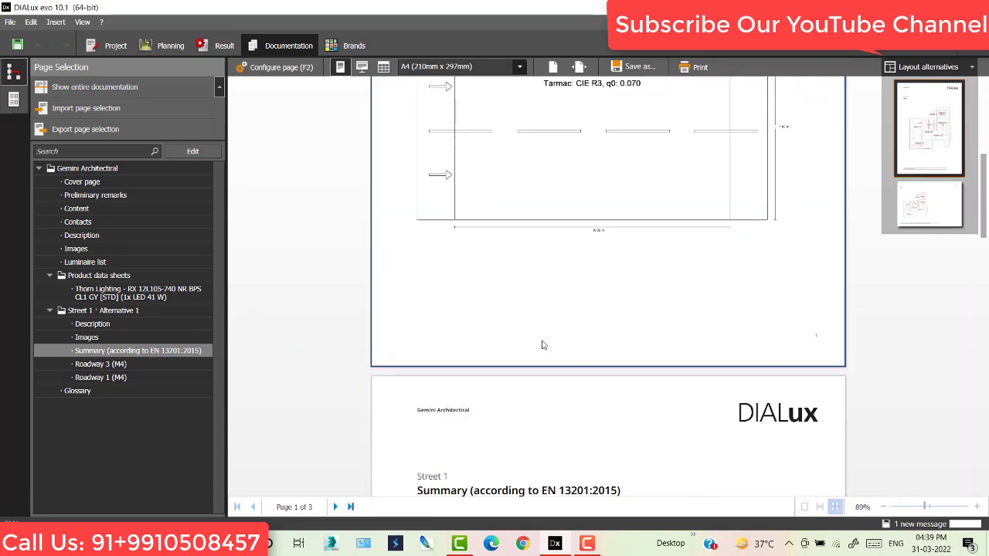
scroll(543, 345, "down", 5)
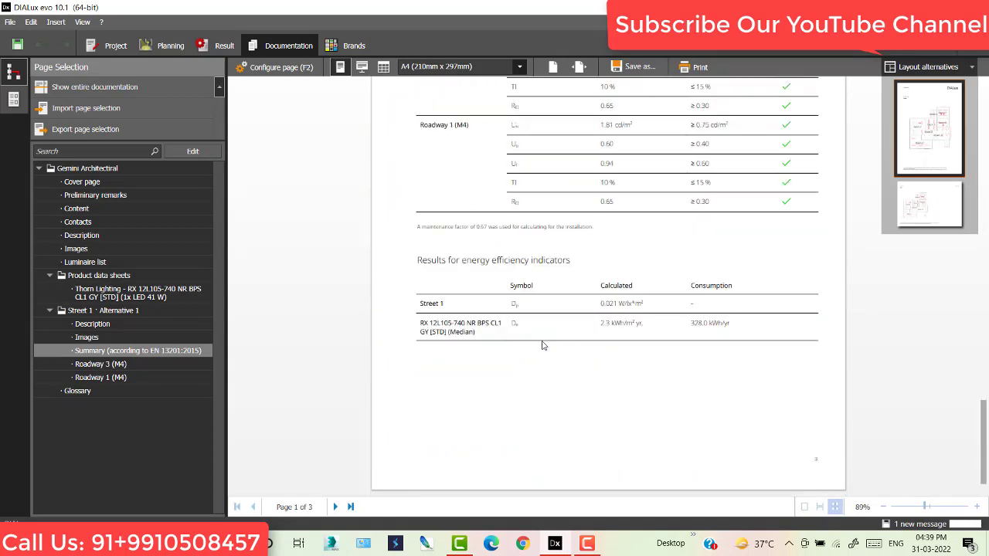
left_click(101, 364)
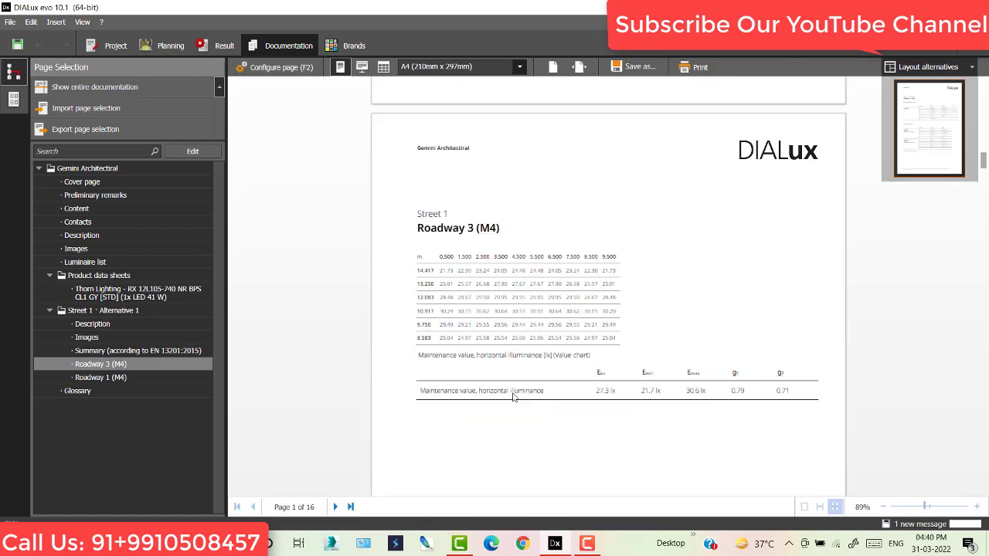
scroll(513, 396, "down", 10)
scroll(513, 396, "down", 12)
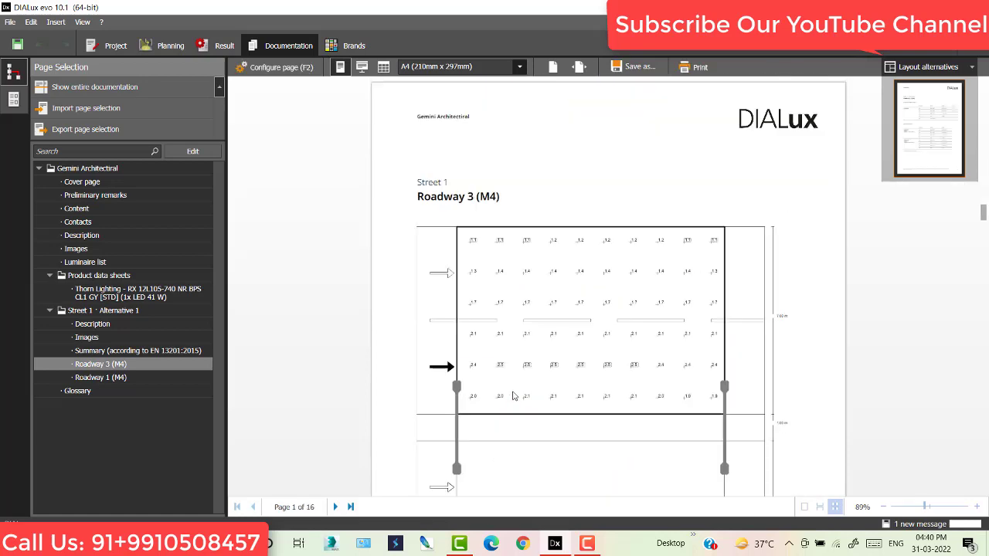
scroll(513, 397, "up", 3)
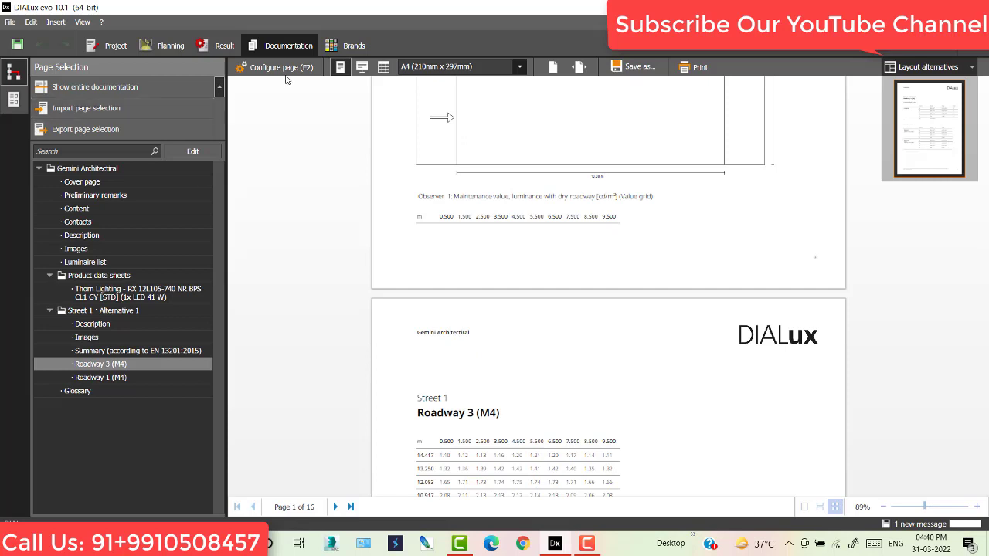
left_click(298, 69)
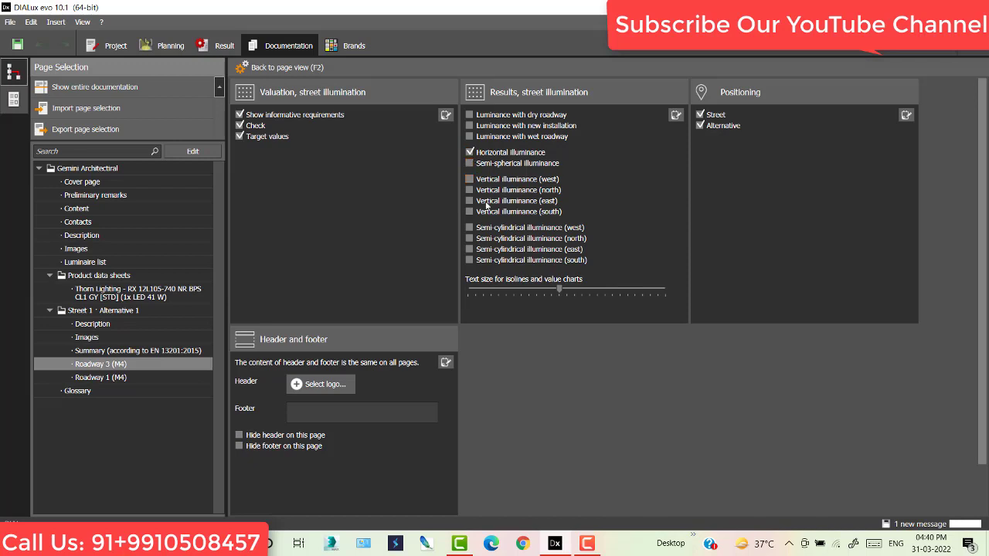
- Remove semi-spherical illuminance from Roadway 1 (M4) results, then view Summary, Images and Description settings
left_click(113, 381)
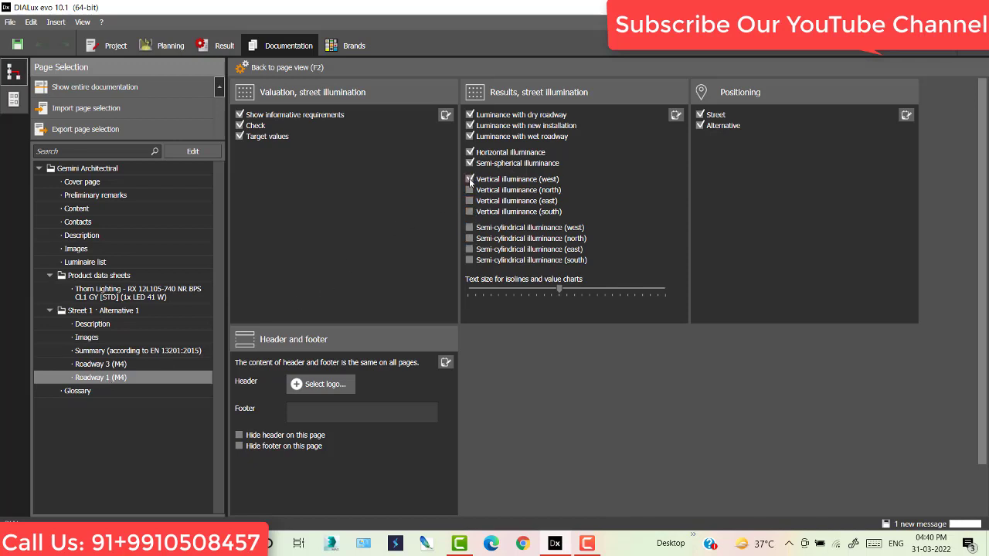
left_click(469, 164)
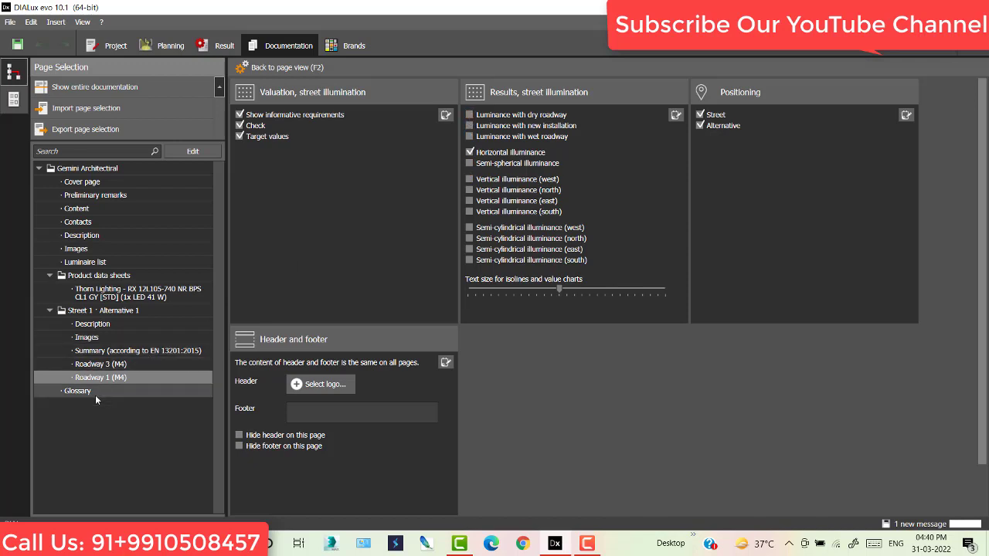
left_click(121, 352)
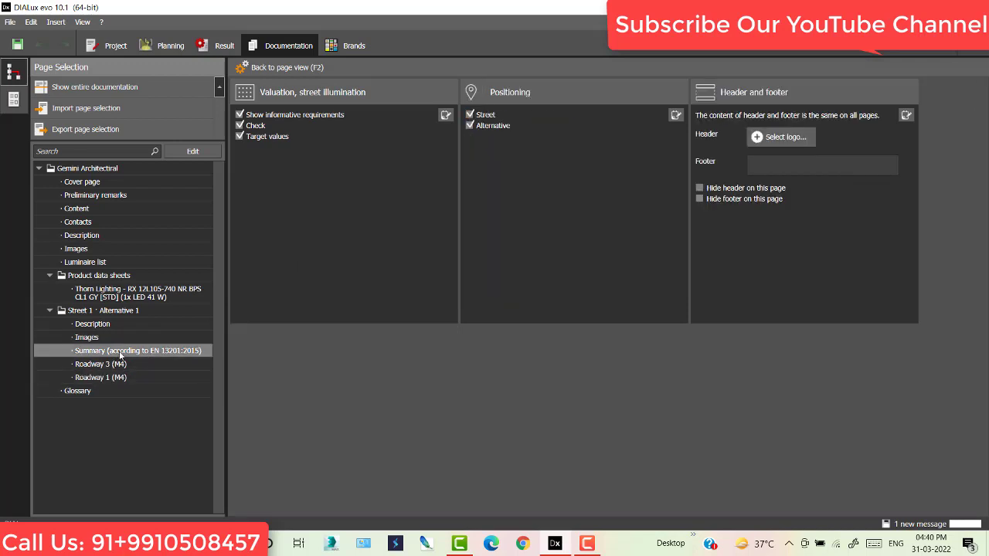
left_click(87, 337)
left_click(93, 324)
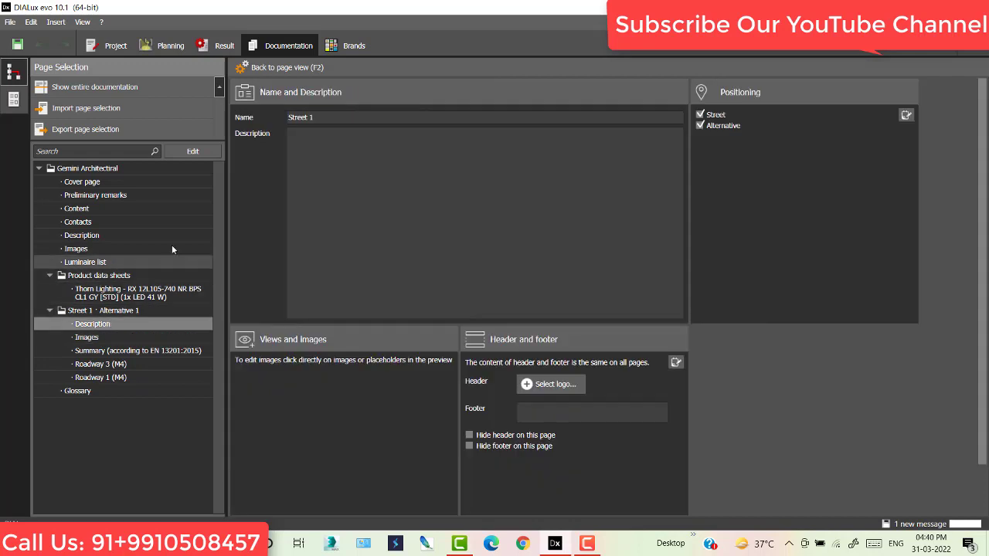
- Exclude the Glossary from the report's page selection and return to the Documentation preview
left_click(199, 153)
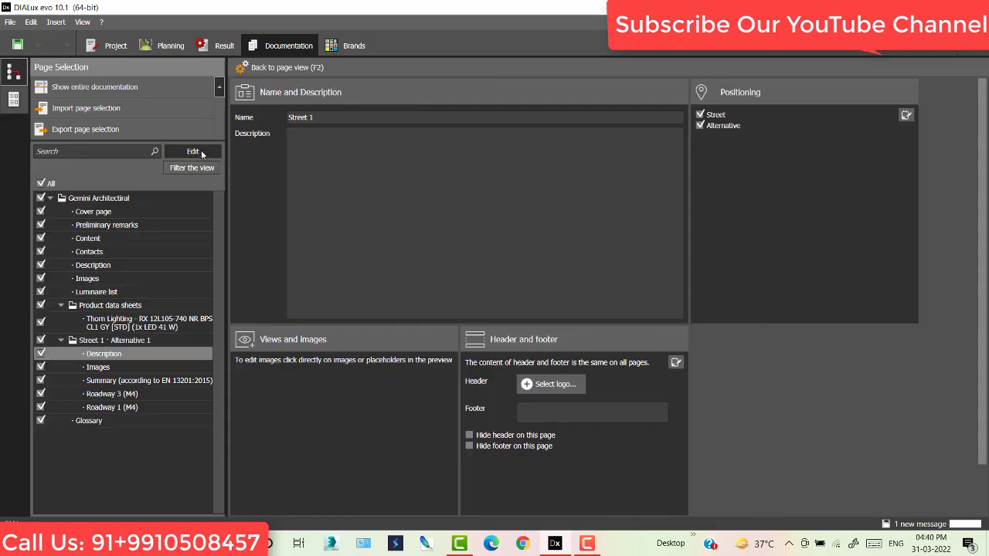
left_click(42, 421)
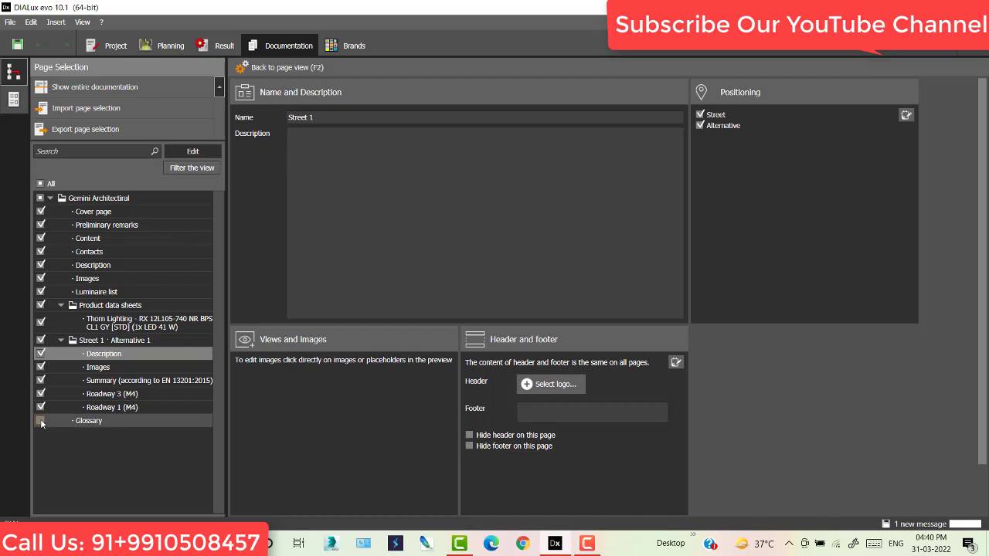
left_click(194, 151)
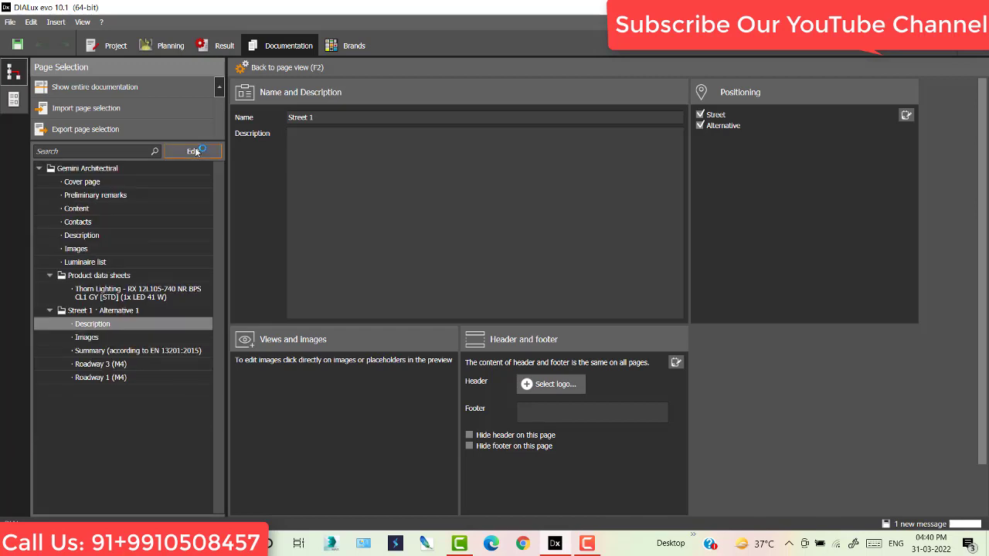
left_click(115, 48)
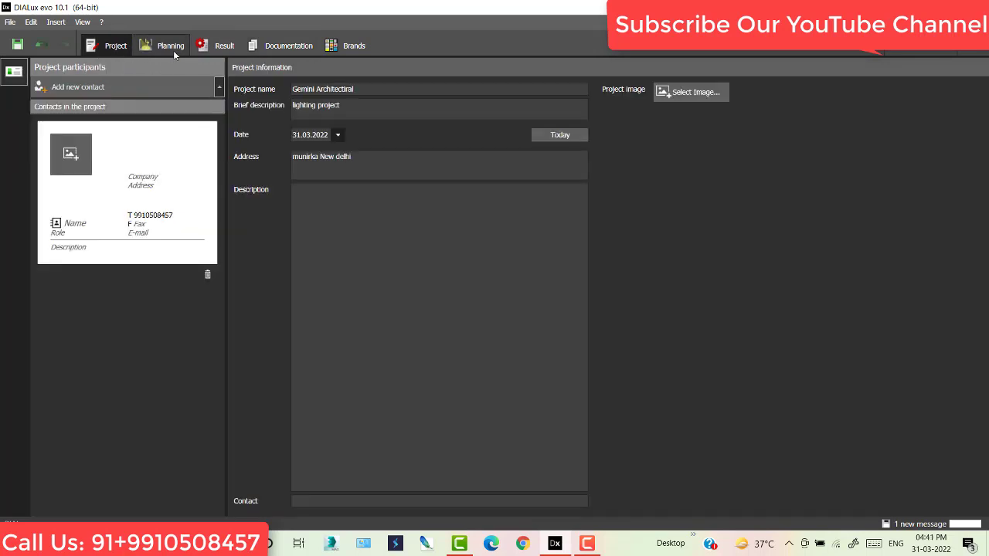
left_click(278, 47)
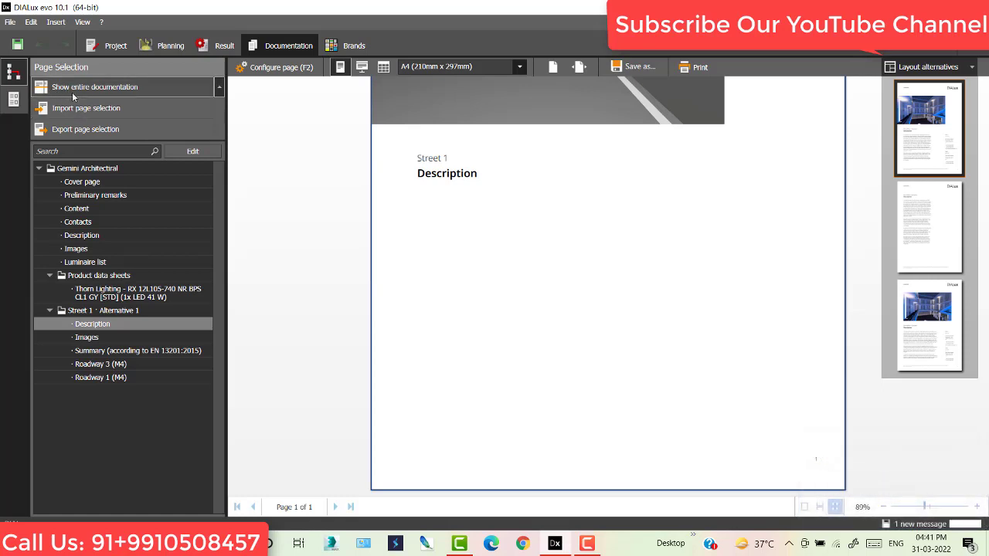
- Generate the full 20-page documentation preview and dismiss the phone-linking notification
left_click(76, 91)
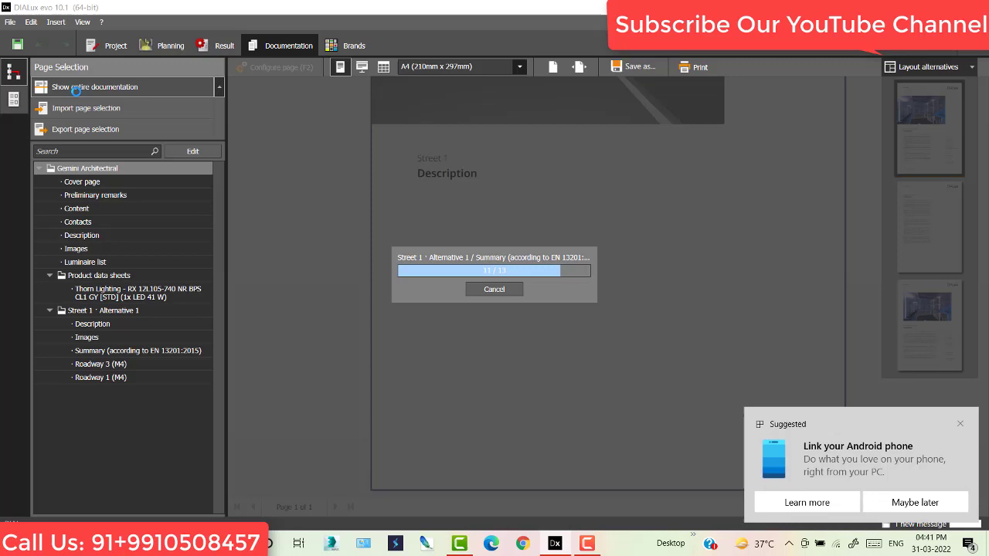
left_click(960, 424)
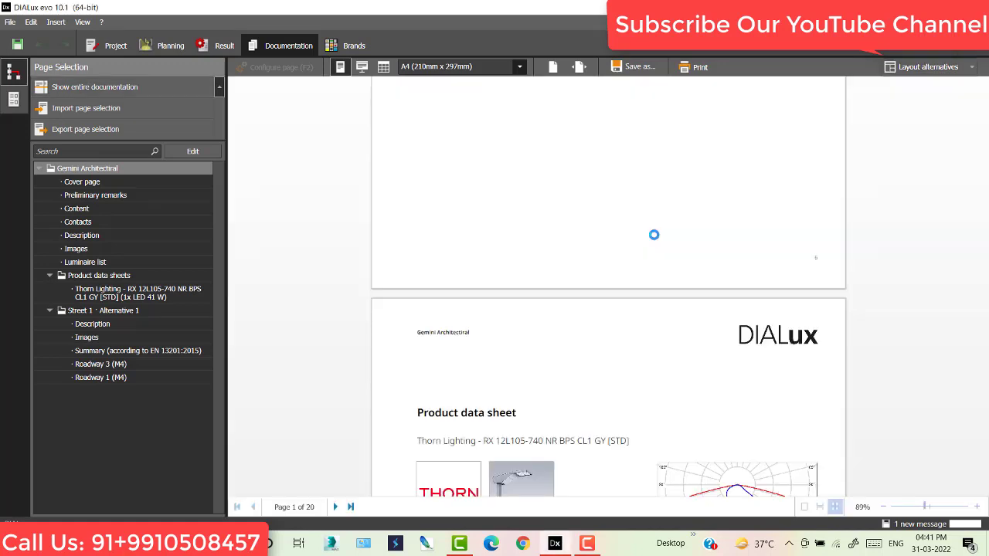
- Export the report at 300 dpi image resolution as Gemini Architectiral_Report.pdf on the Desktop
left_click(640, 67)
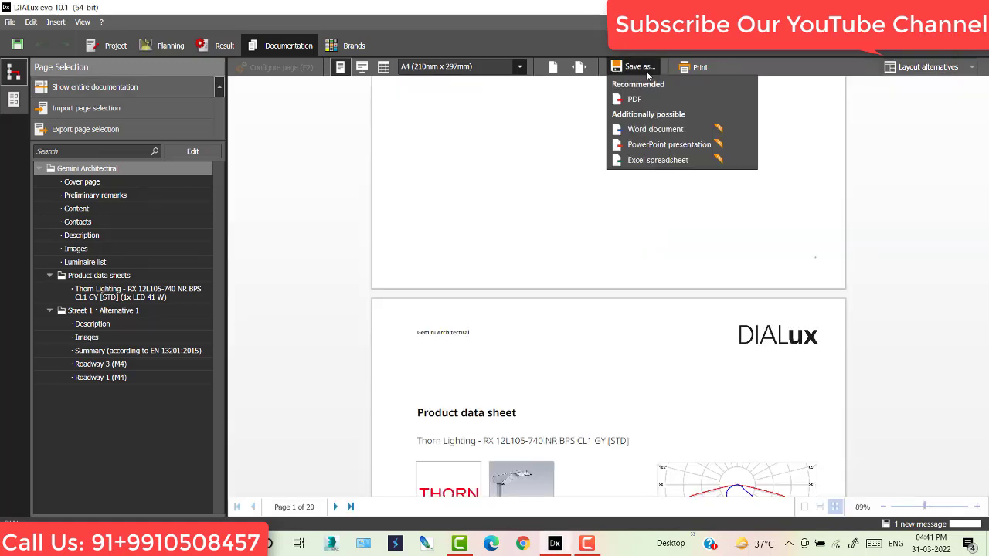
left_click(636, 104)
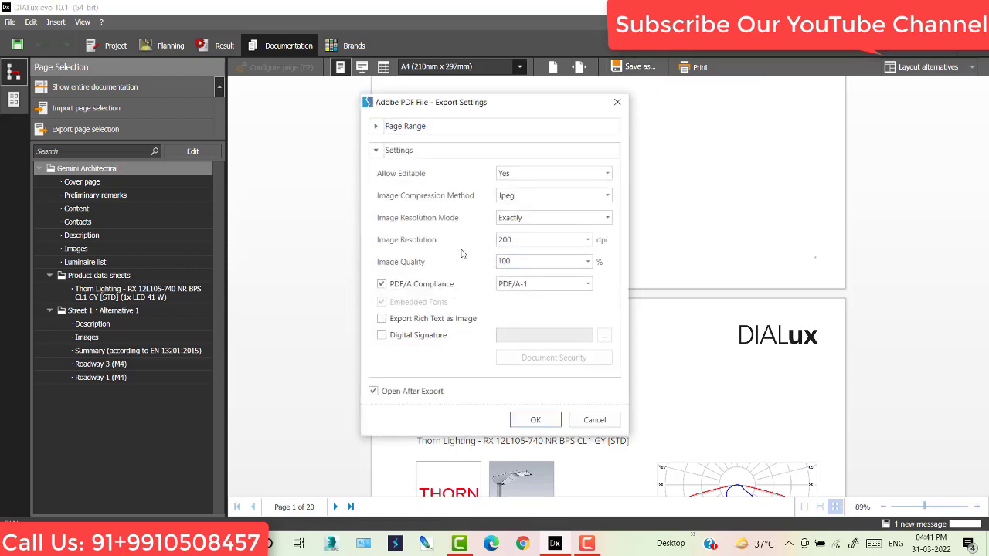
left_click(522, 242)
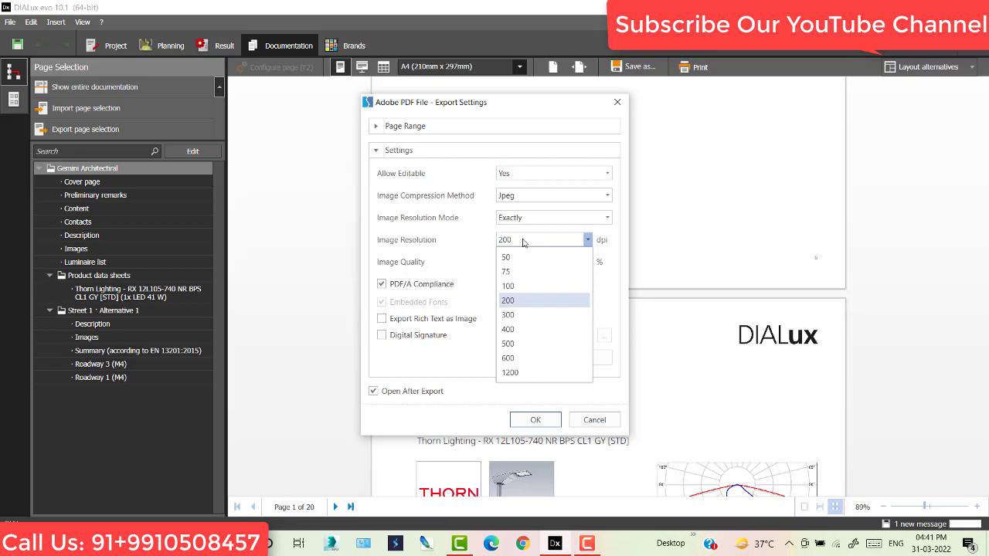
left_click(519, 320)
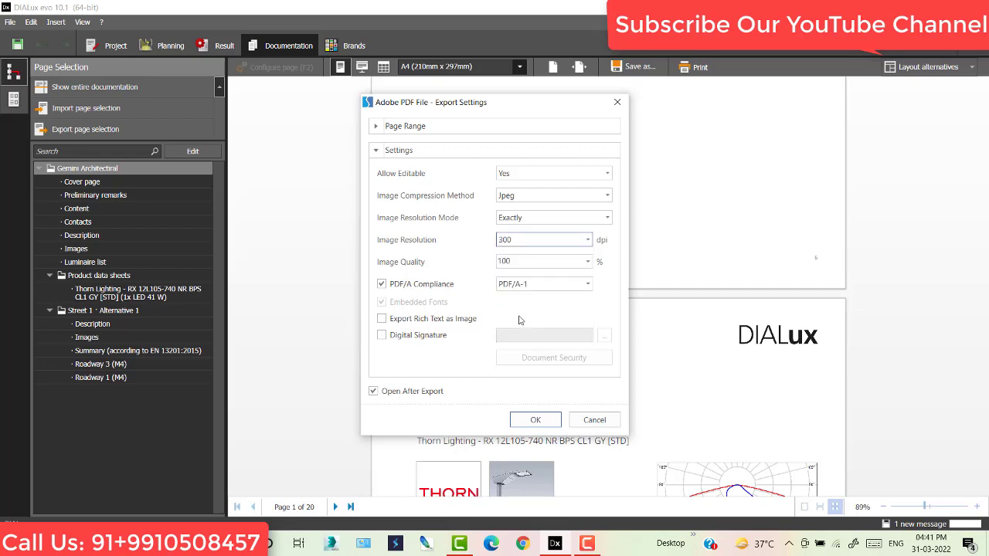
left_click(535, 421)
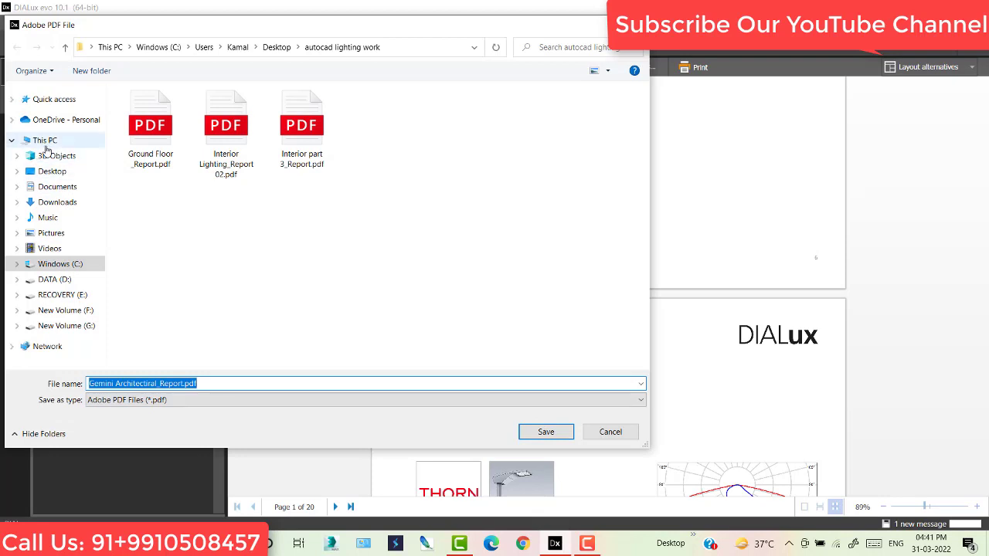
left_click(52, 171)
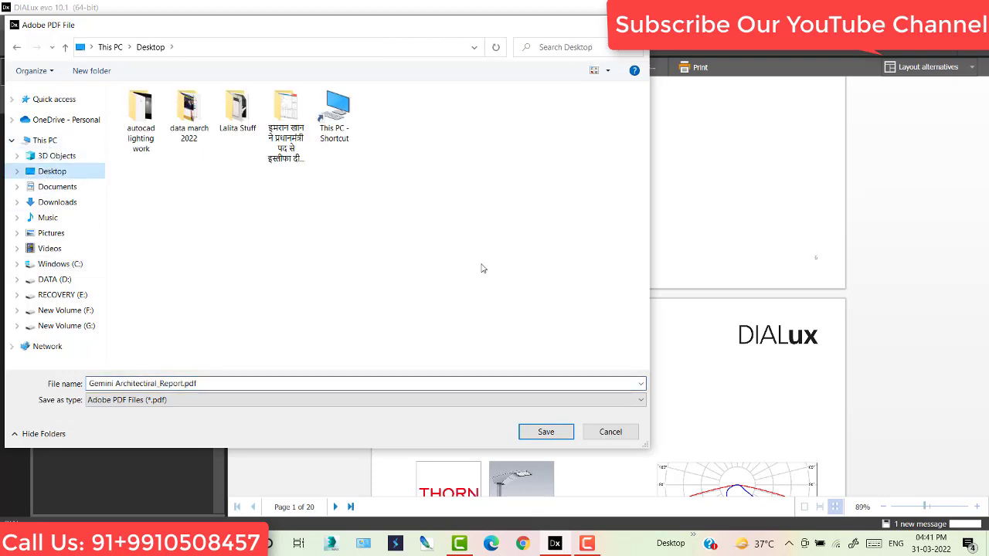
left_click(545, 432)
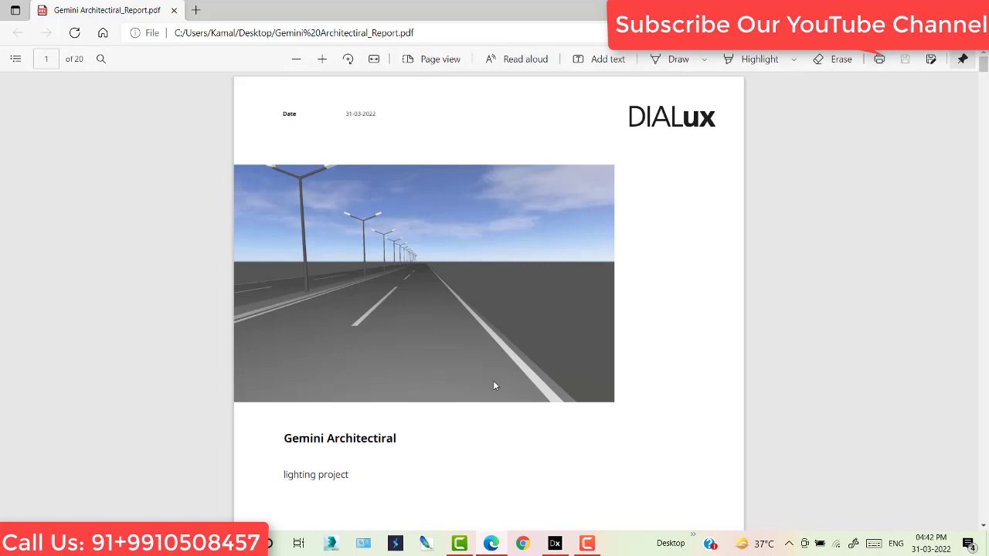
- Scroll the exported PDF in Edge from the road-view cover to the page 12 EN 13201 summary
scroll(413, 285, "down", 8)
scroll(432, 313, "up", 3)
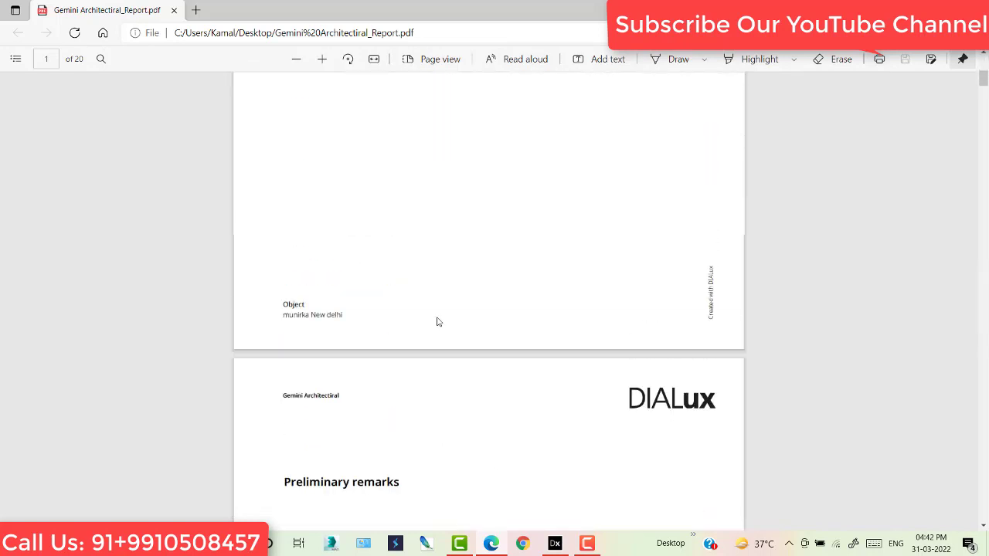
scroll(436, 322, "down", 12)
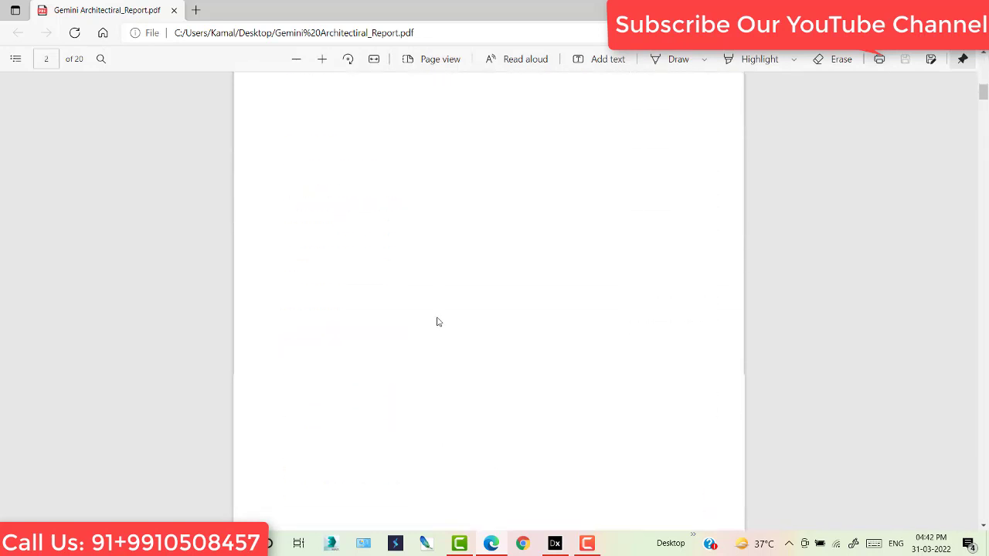
scroll(436, 321, "down", 10)
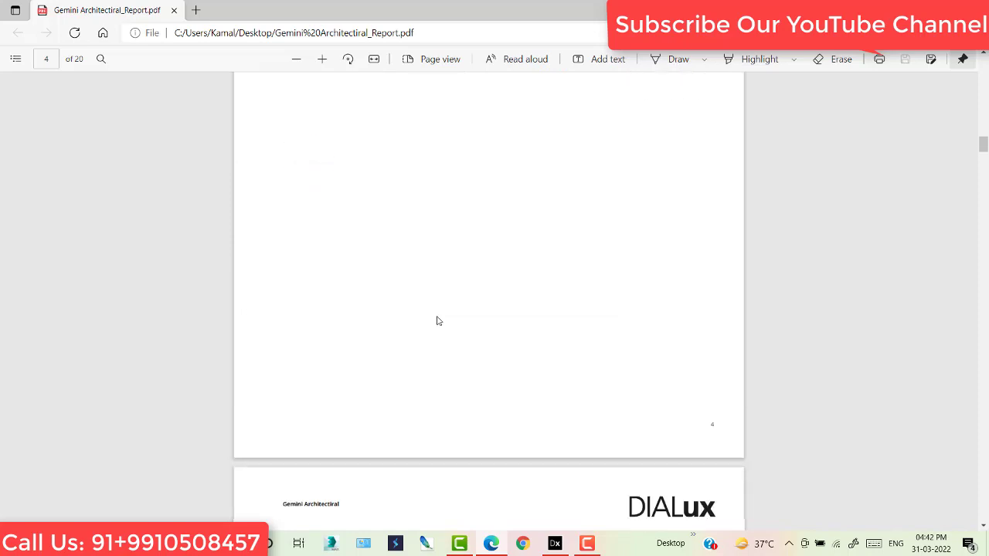
scroll(437, 318, "down", 5)
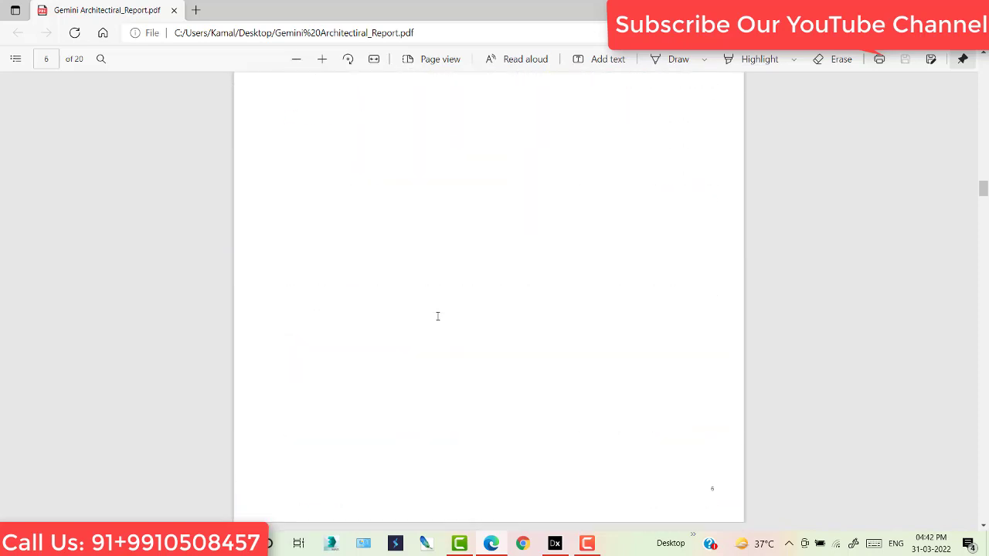
scroll(437, 316, "down", 4)
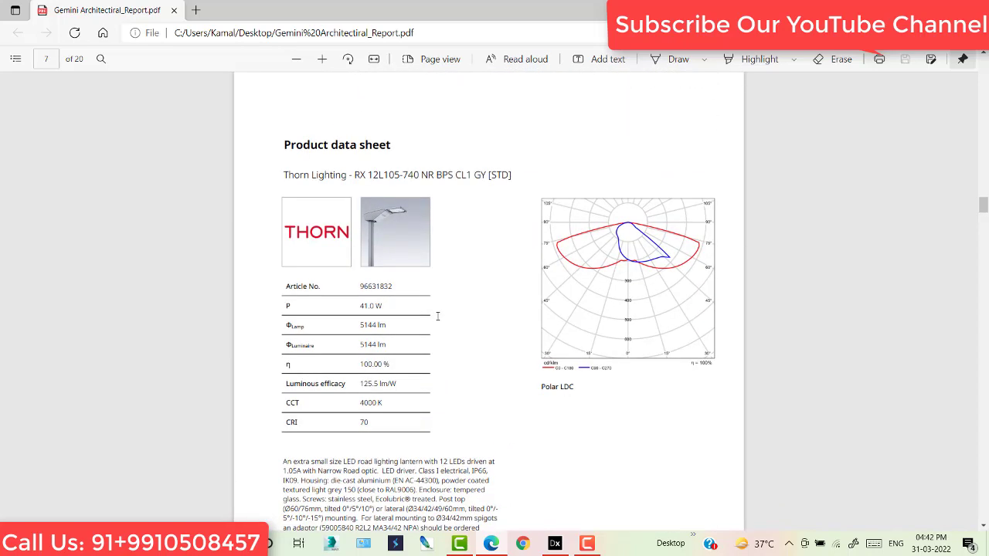
scroll(437, 316, "down", 3)
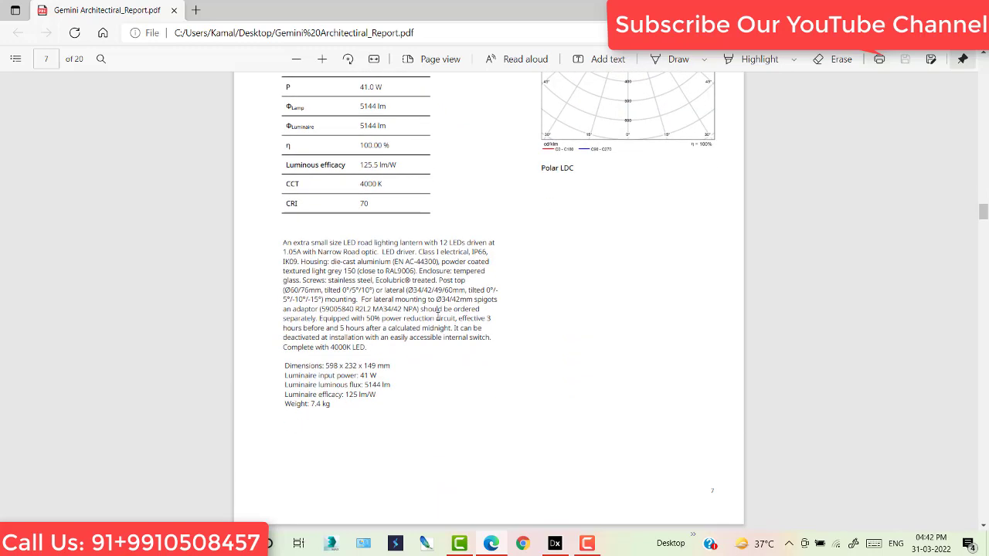
scroll(438, 316, "down", 20)
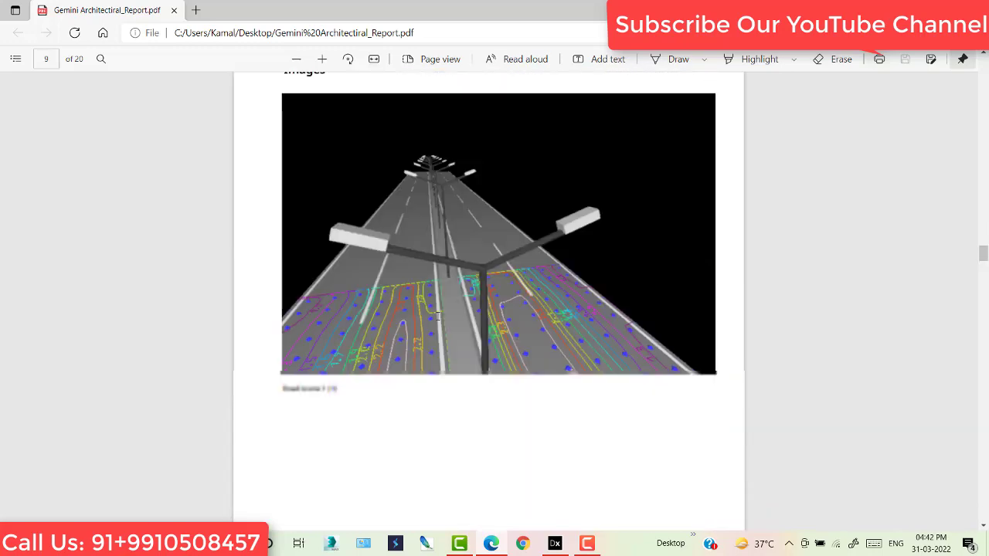
scroll(437, 316, "down", 20)
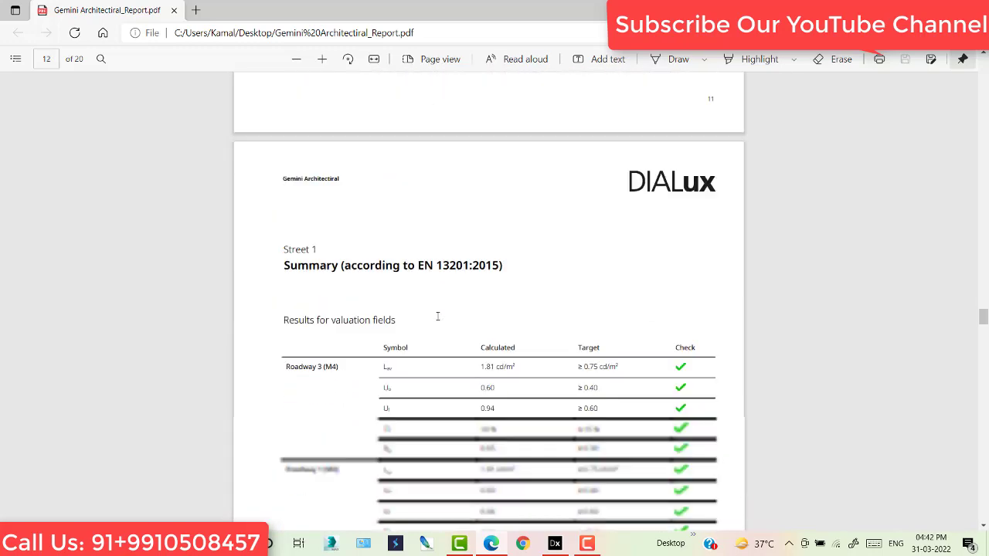